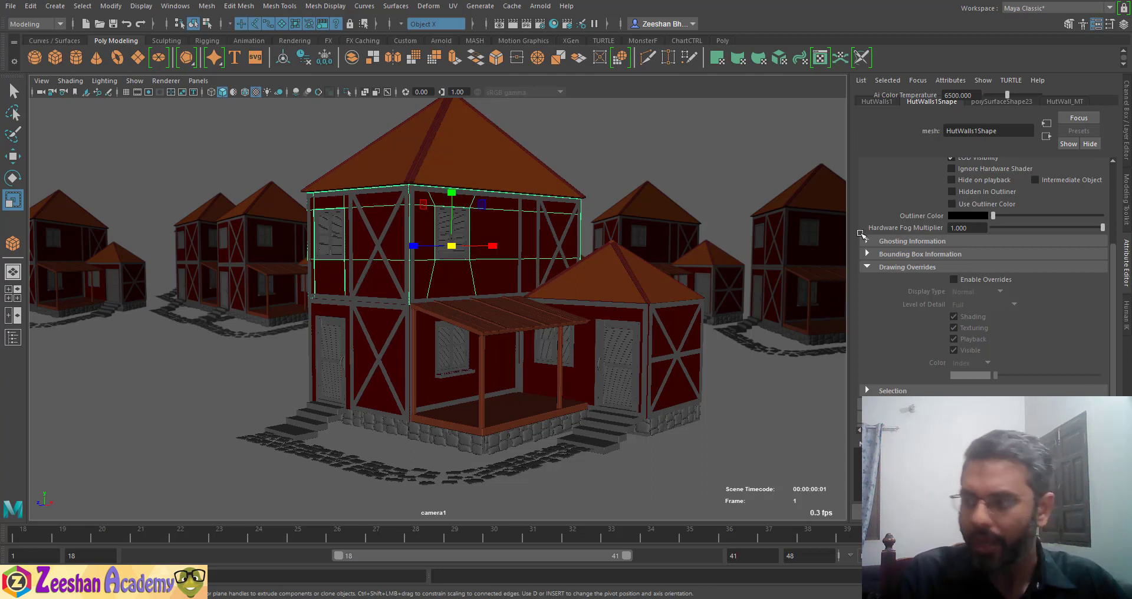
Toggle Double Sided off and back on in the upper hut wall mesh's Render Stats.
{"action": "mouse_move", "coordinate": [510, 293]}
{"action": "middle_mouse_down", "text": "alt"}
{"action": "mouse_move", "coordinate": [510, 311]}
{"action": "mouse_move", "coordinate": [520, 307]}
{"action": "middle_mouse_up", "text": "alt"}
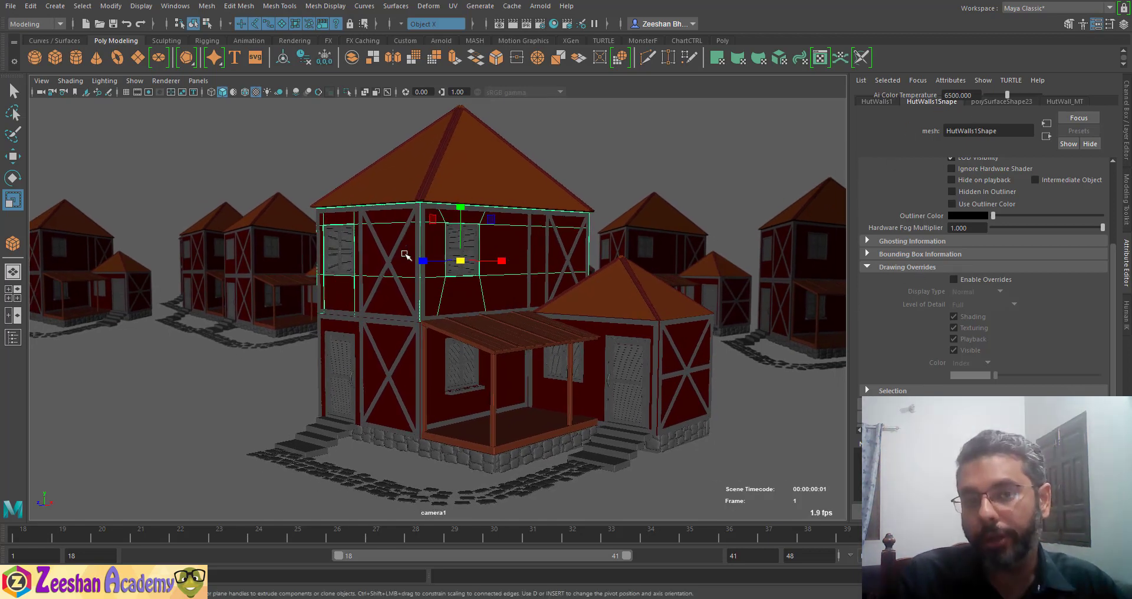
{"action": "scroll", "coordinate": [889, 270], "scroll_direction": "up", "scroll_amount": 3}
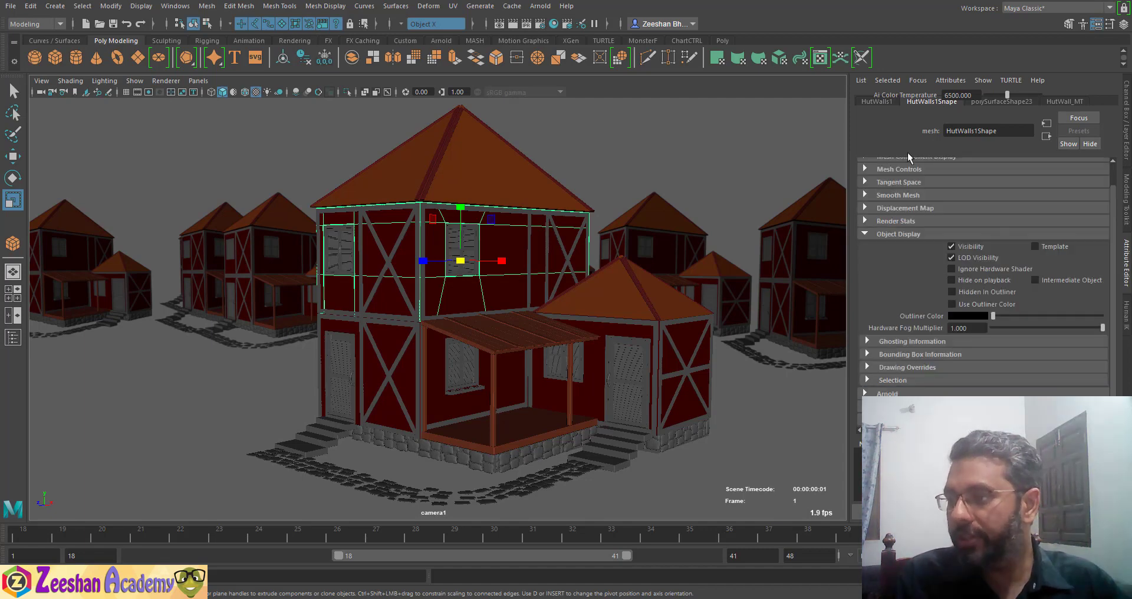
{"action": "left_click", "coordinate": [886, 233]}
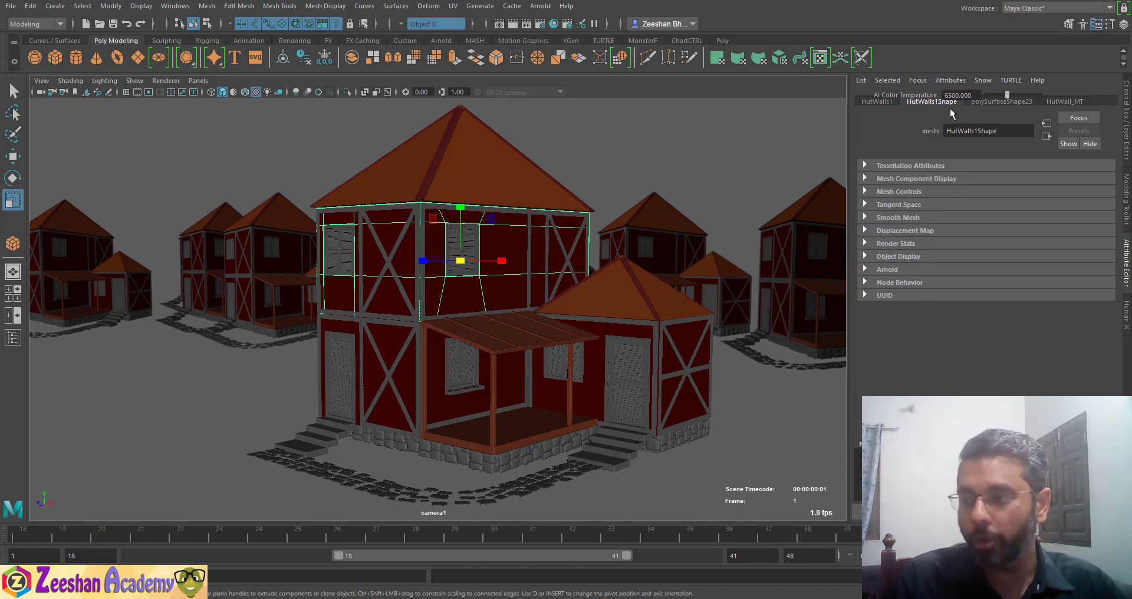
{"action": "left_click", "coordinate": [897, 243]}
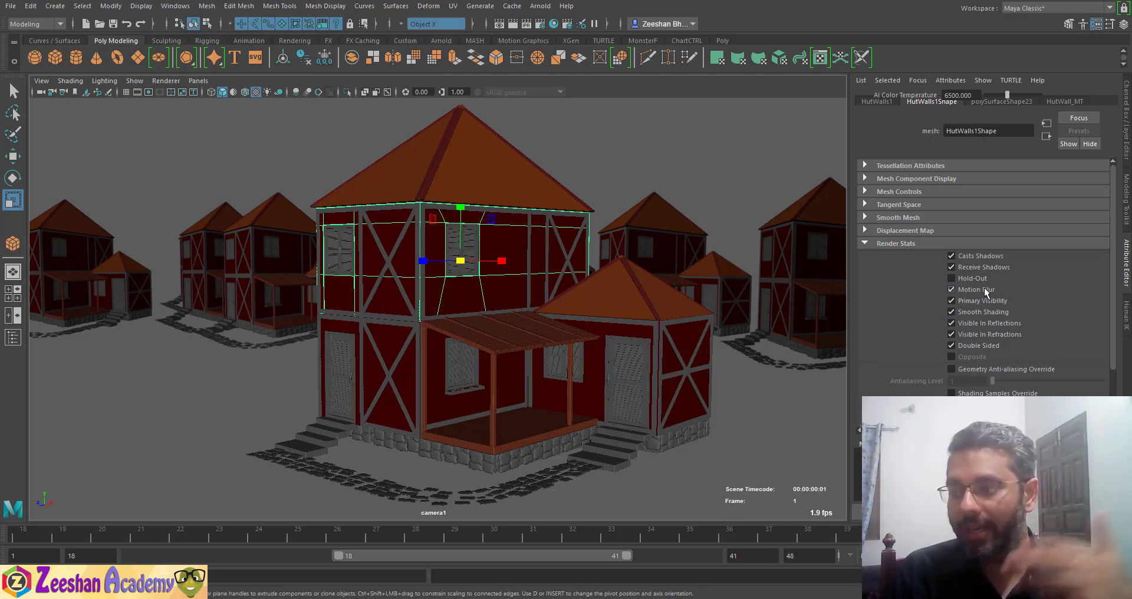
{"action": "left_click", "coordinate": [978, 345]}
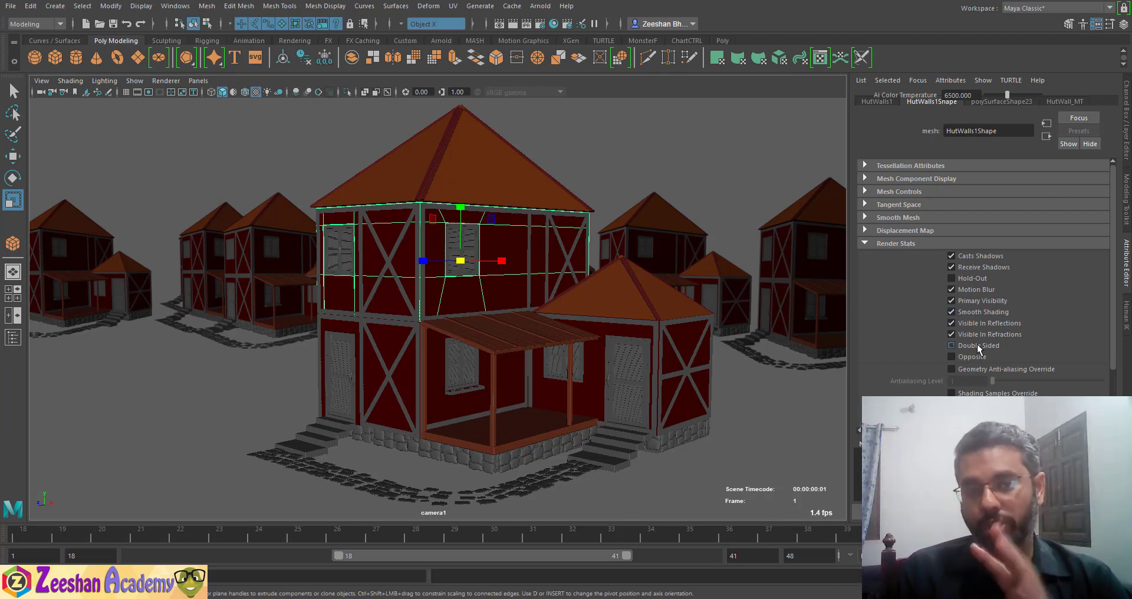
{"action": "left_click", "coordinate": [978, 346]}
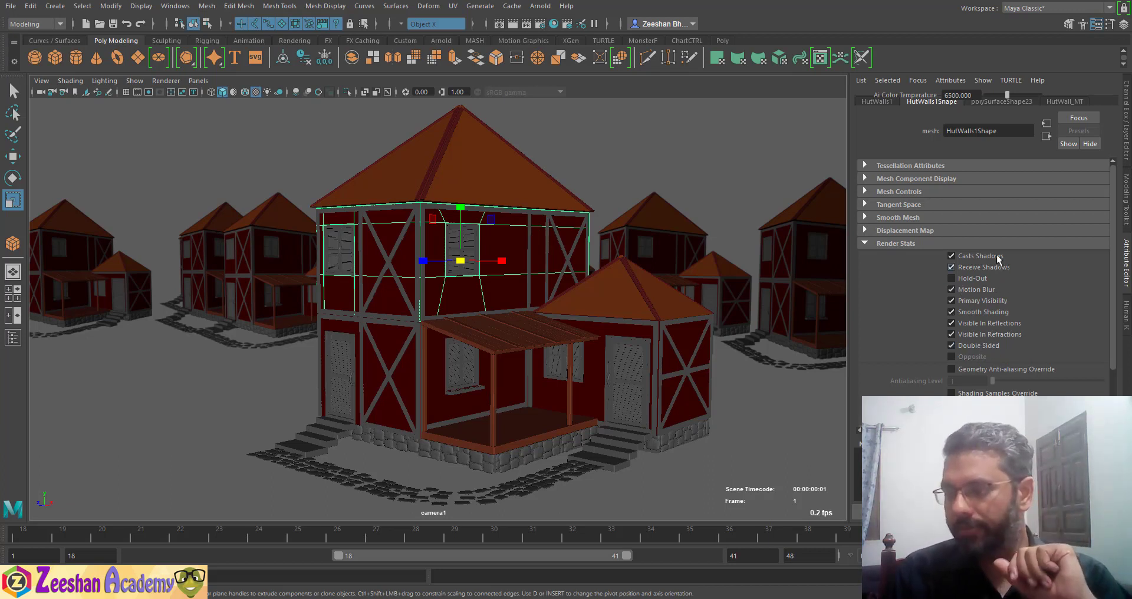
{"action": "left_click", "coordinate": [924, 242]}
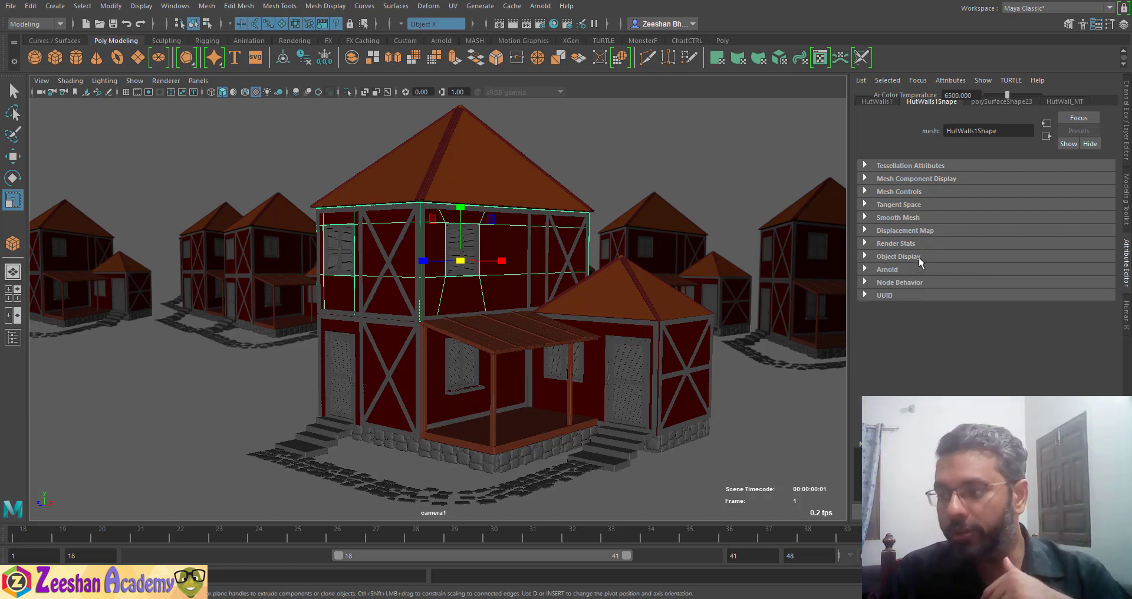
Toggle the Template display option on and back off in the upper wall mesh's Object Display settings.
{"action": "left_click", "coordinate": [875, 256]}
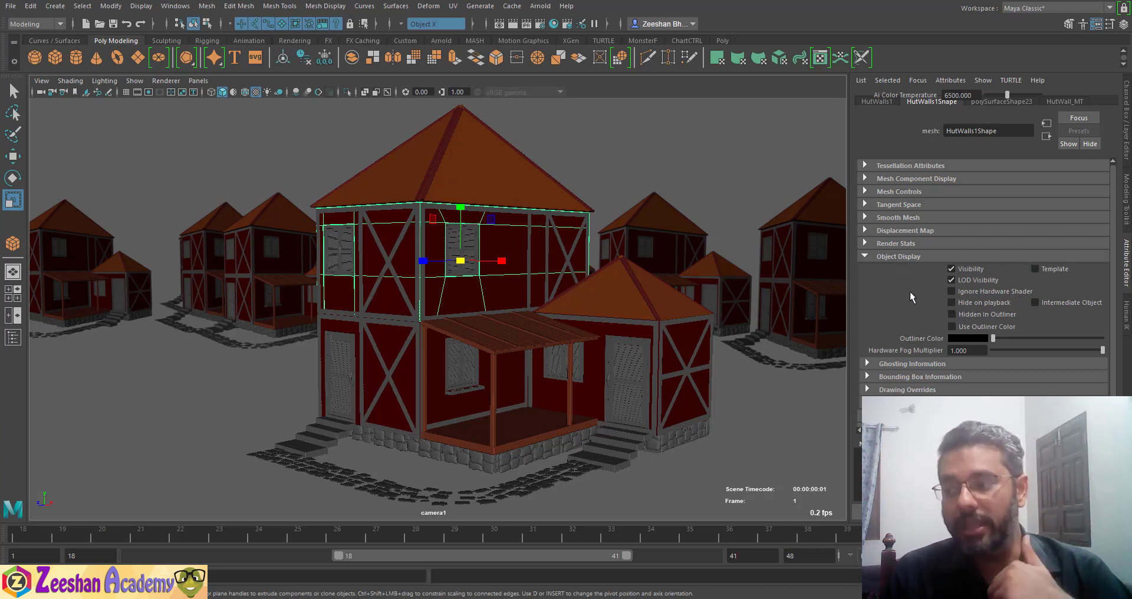
{"action": "left_click", "coordinate": [970, 270]}
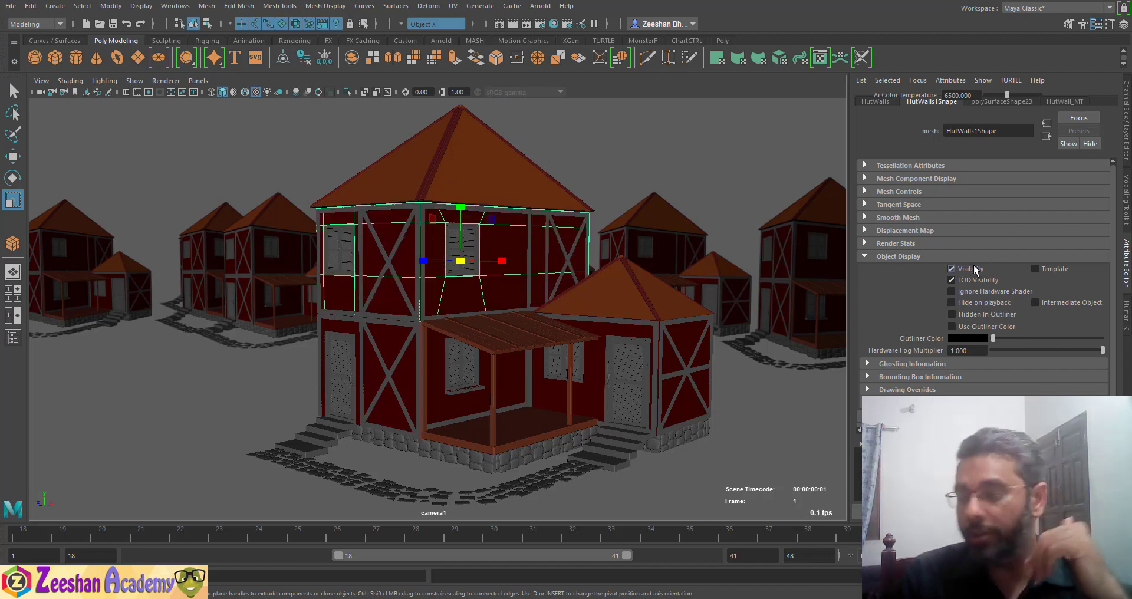
{"action": "left_click", "coordinate": [1034, 268]}
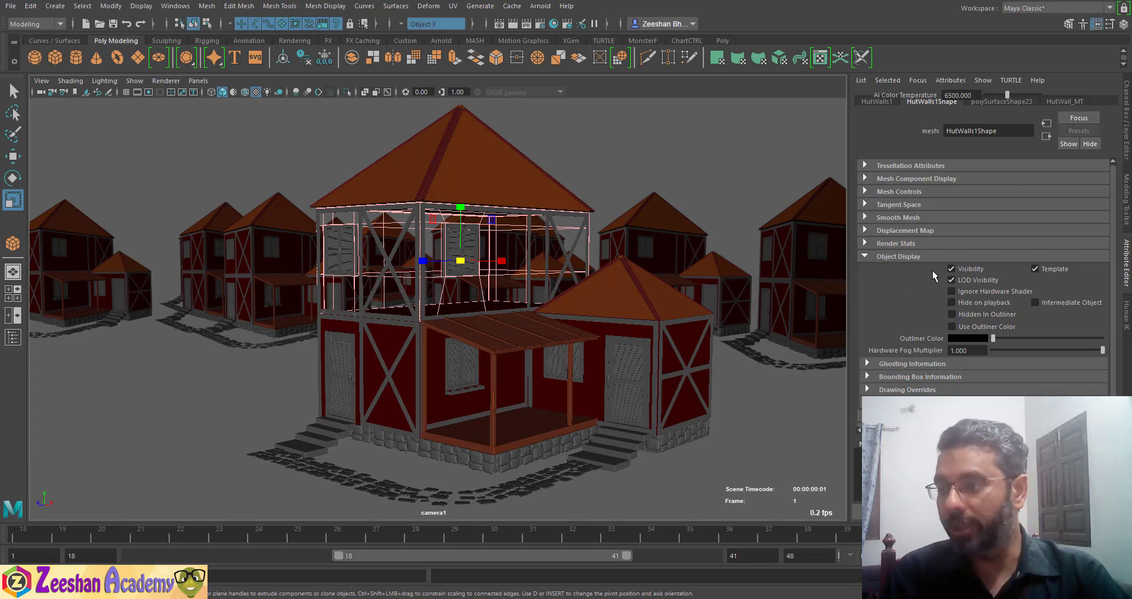
{"action": "left_click", "coordinate": [1036, 270]}
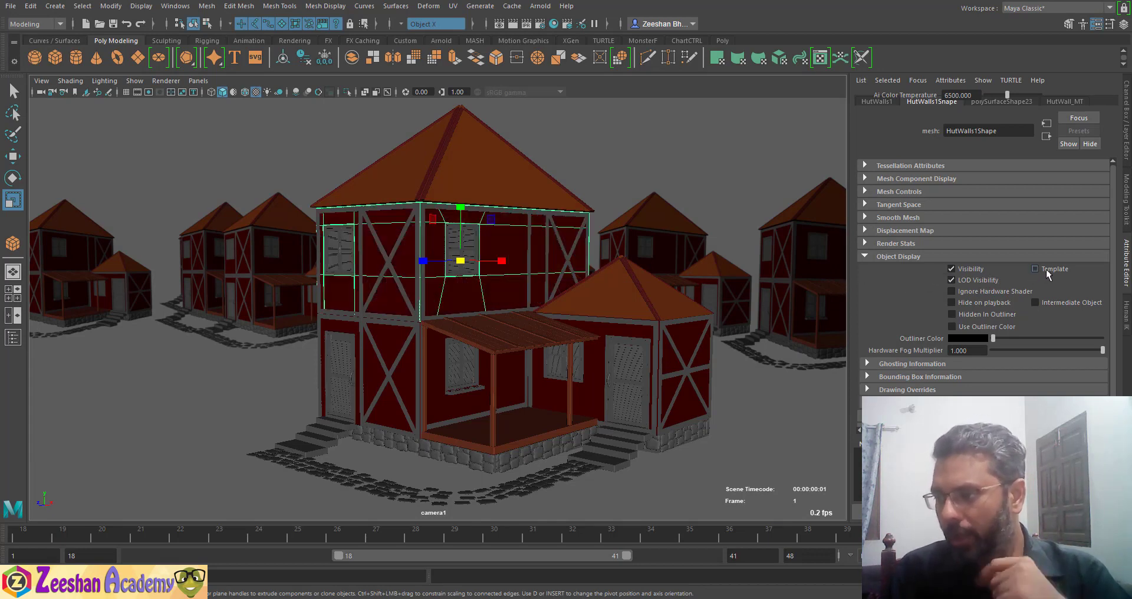
{"action": "left_click", "coordinate": [911, 256]}
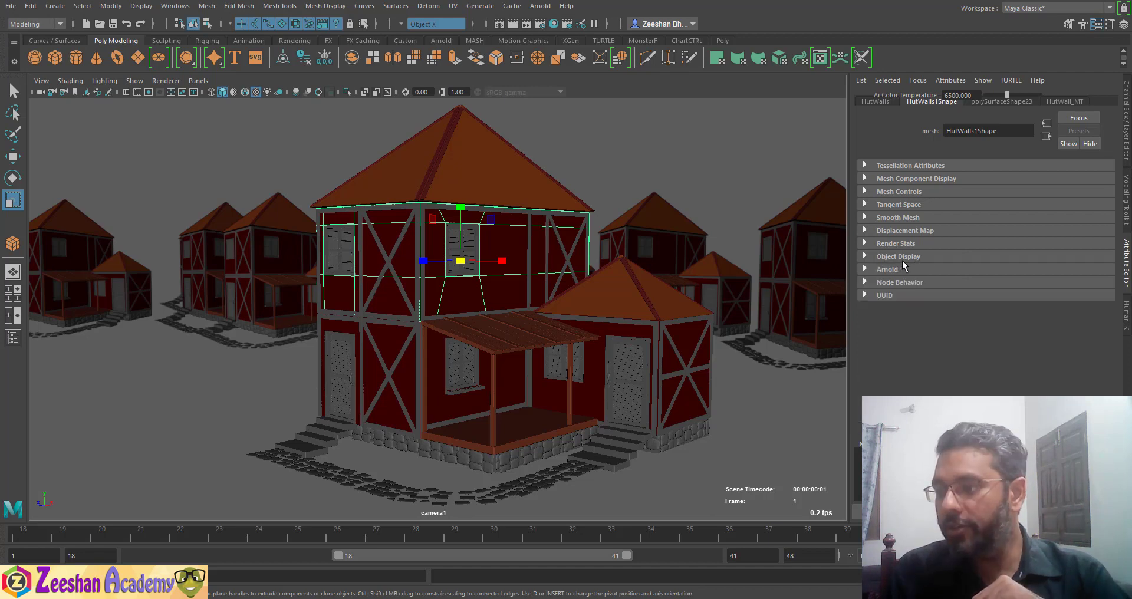
Enable drawing overrides on the upper wall mesh, trying the Template display type before setting it to Reference.
{"action": "left_click", "coordinate": [899, 256]}
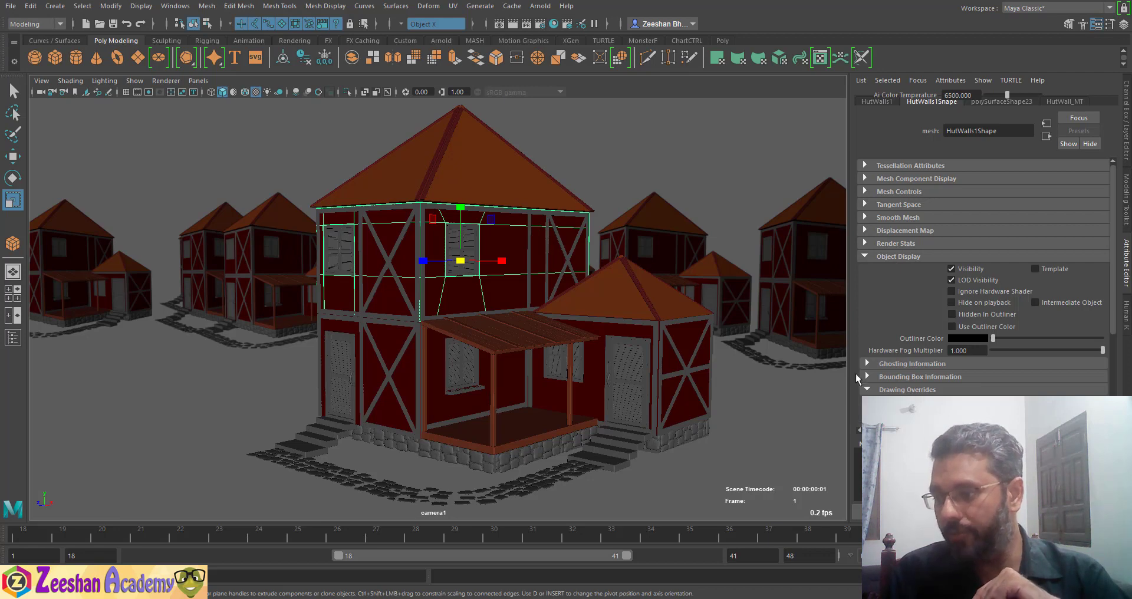
{"action": "left_click", "coordinate": [873, 389]}
{"action": "scroll", "coordinate": [999, 369], "scroll_direction": "down", "scroll_amount": 1}
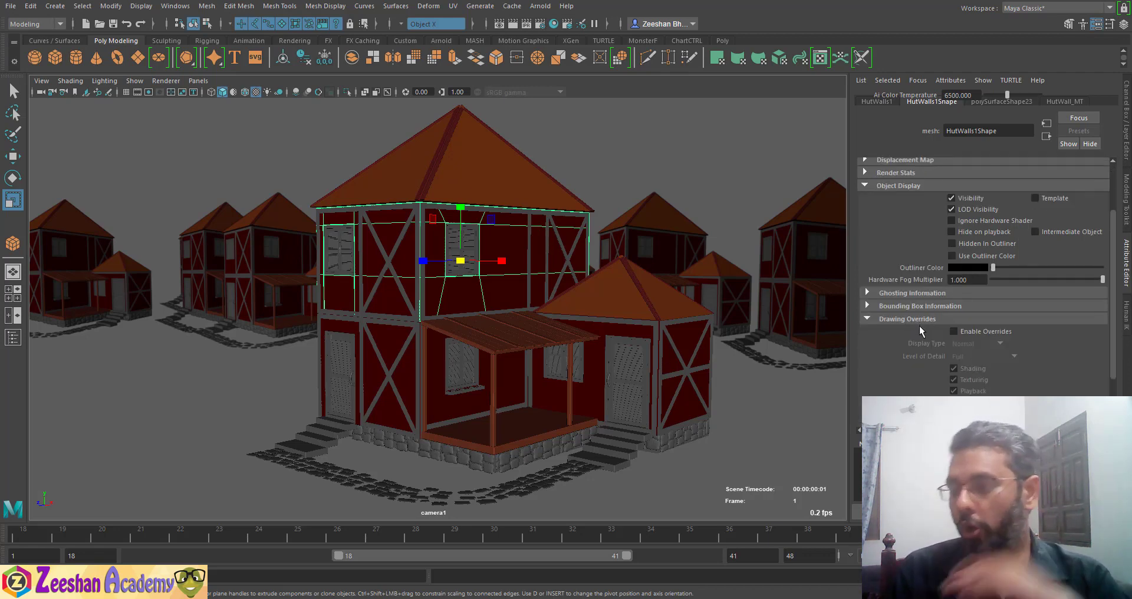
{"action": "scroll", "coordinate": [910, 324], "scroll_direction": "down", "scroll_amount": 2}
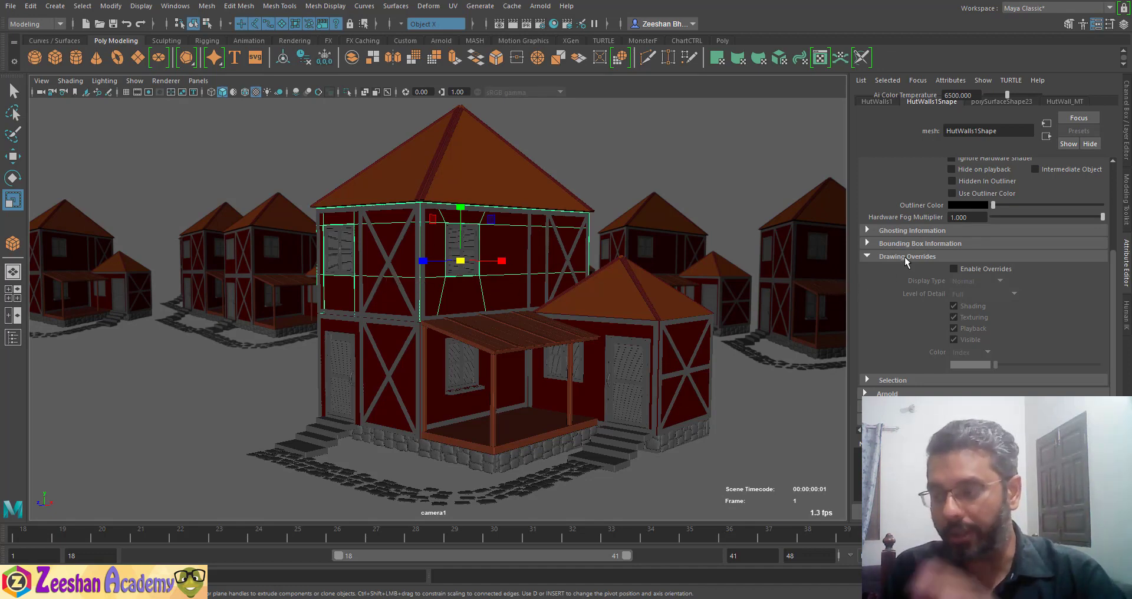
{"action": "left_click", "coordinate": [971, 269]}
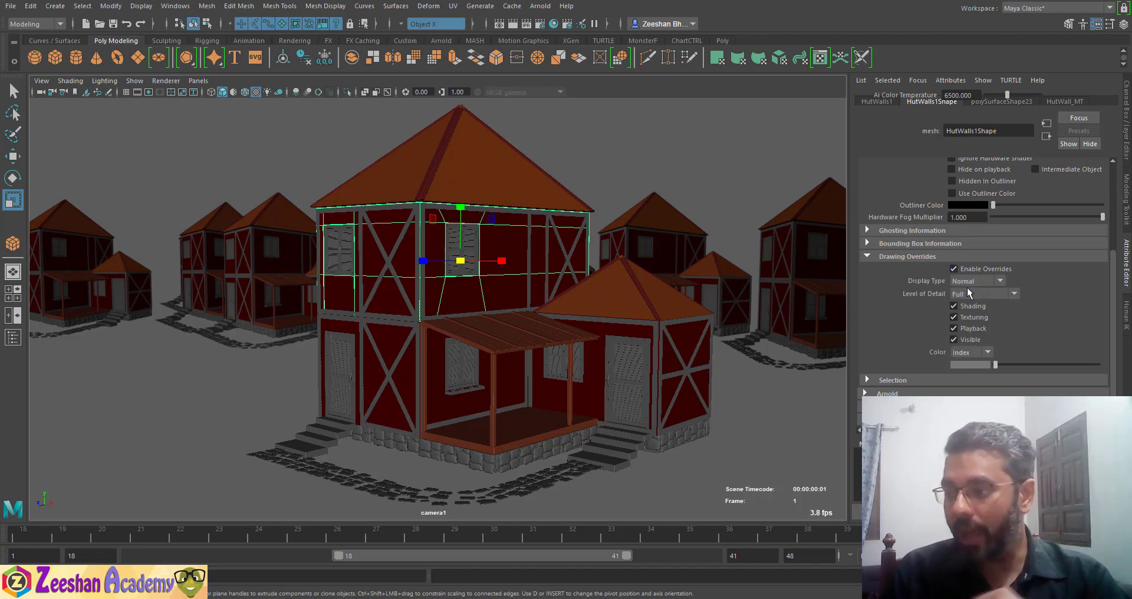
{"action": "left_click", "coordinate": [983, 283]}
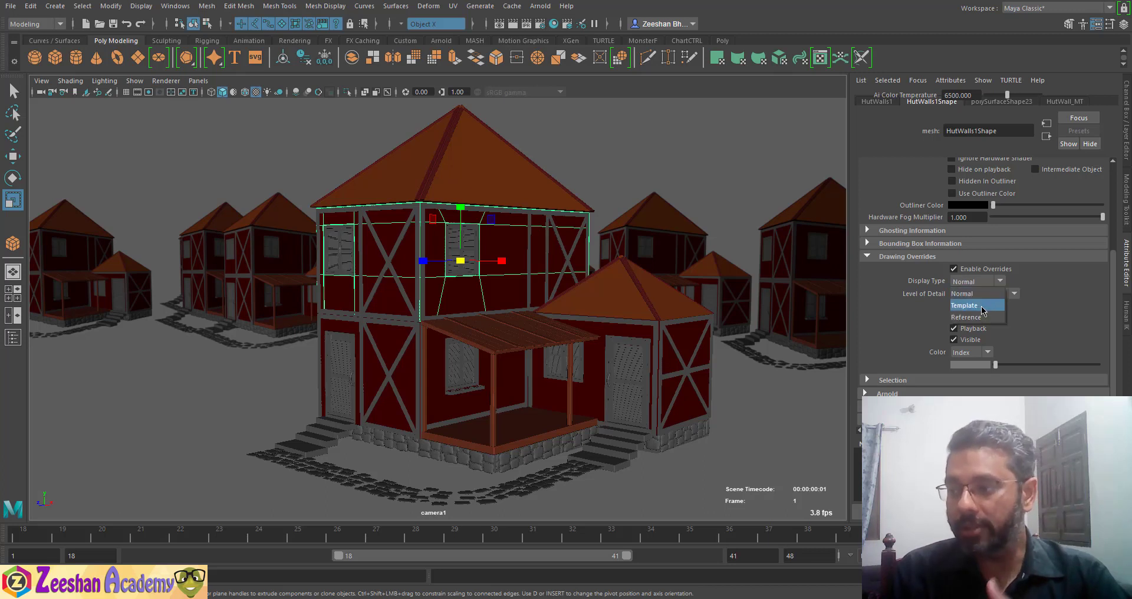
{"action": "left_click", "coordinate": [982, 306]}
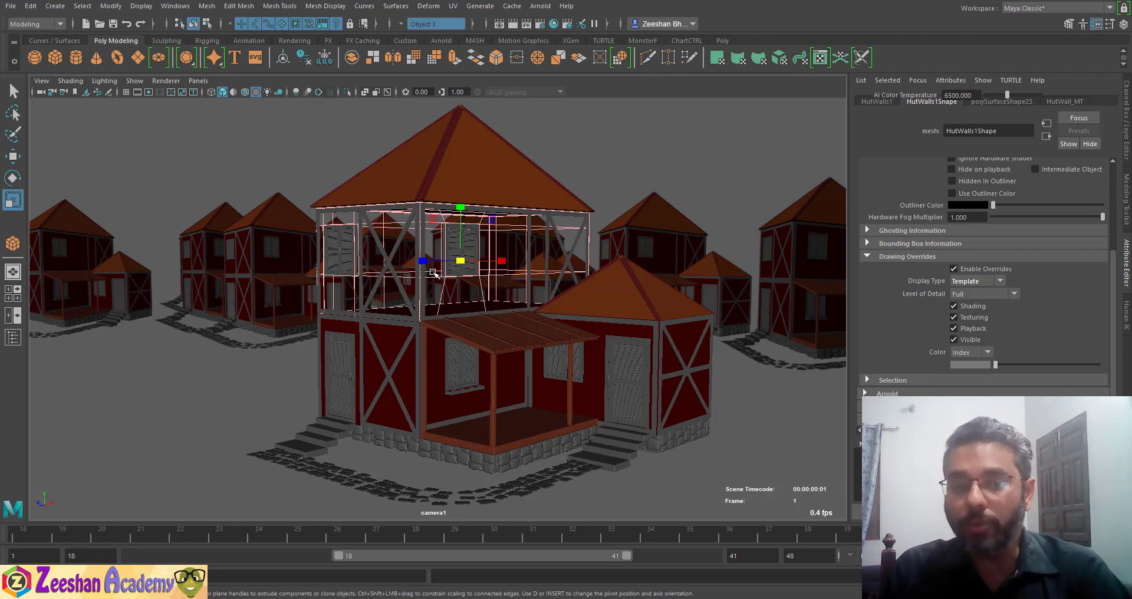
{"action": "left_click", "coordinate": [1000, 280]}
{"action": "left_click", "coordinate": [982, 319]}
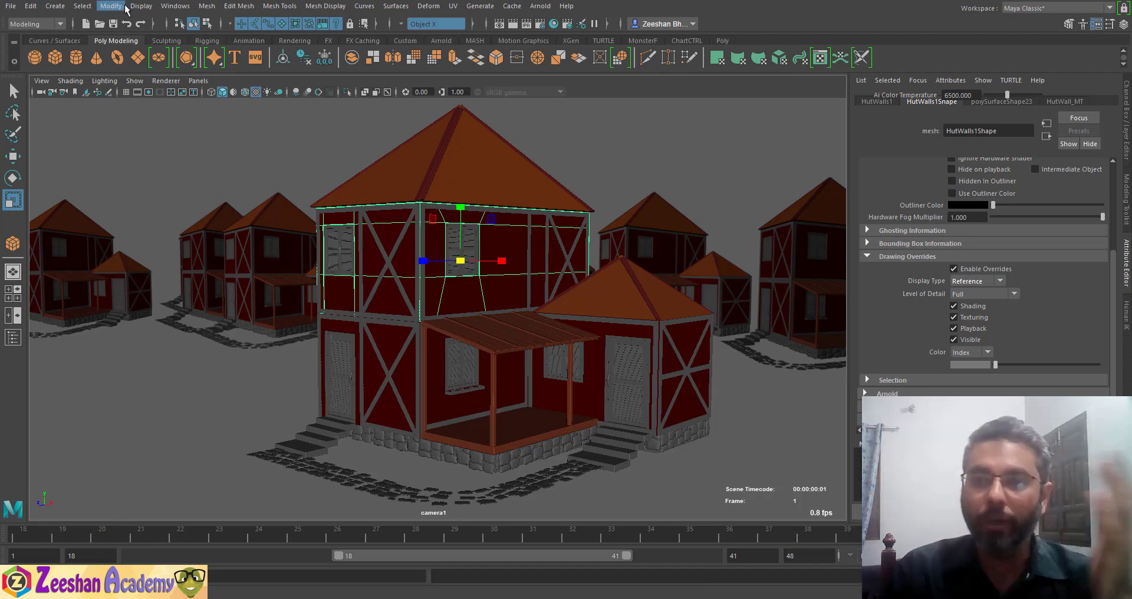
{"action": "left_click", "coordinate": [141, 6]}
{"action": "mouse_move", "coordinate": [242, 158]}
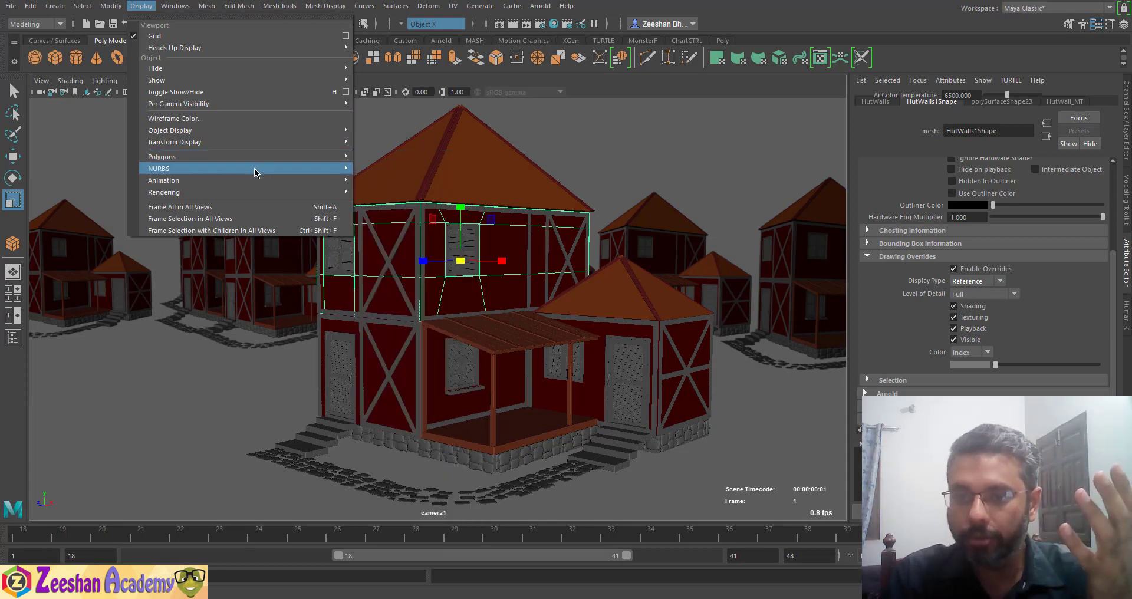
{"action": "mouse_move", "coordinate": [252, 193]}
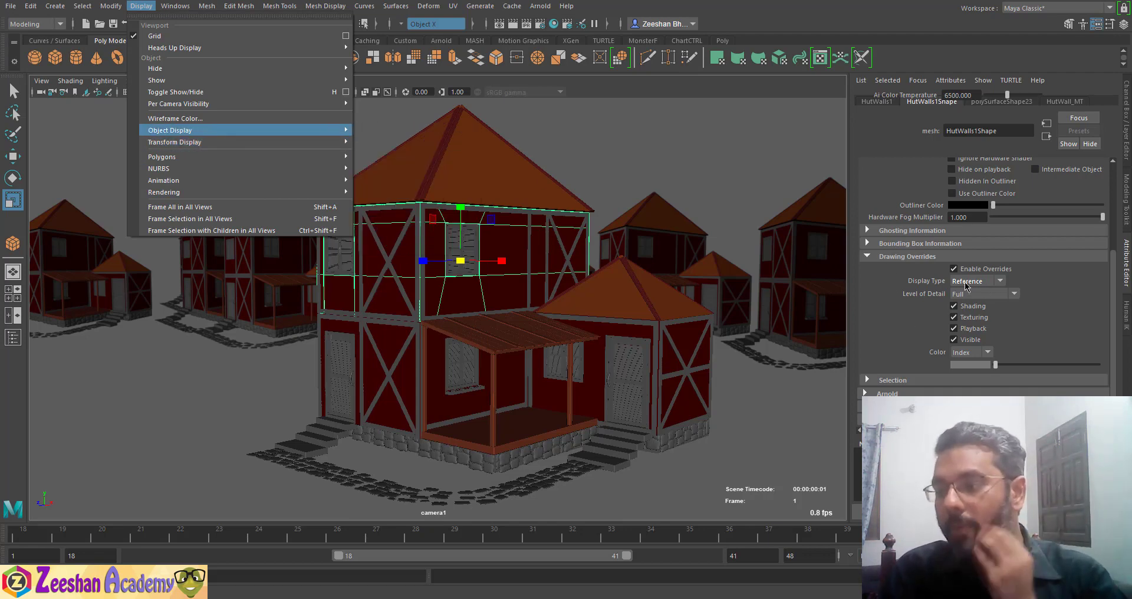
{"action": "left_click", "coordinate": [880, 329]}
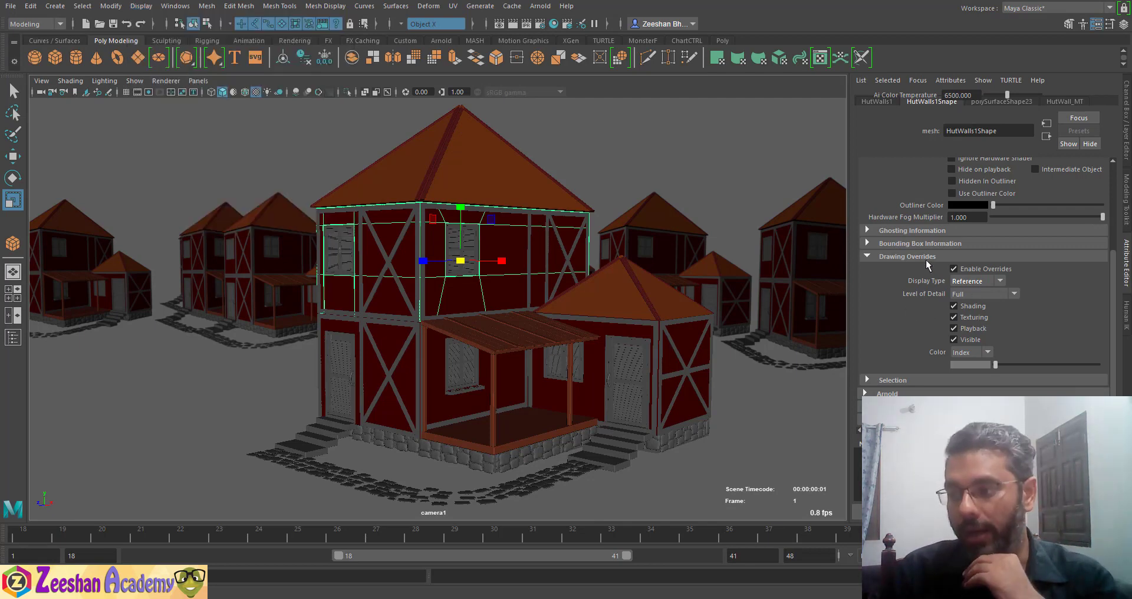
Set the upper wall mesh's override level of detail to Bounding Box.
{"action": "left_click", "coordinate": [990, 293]}
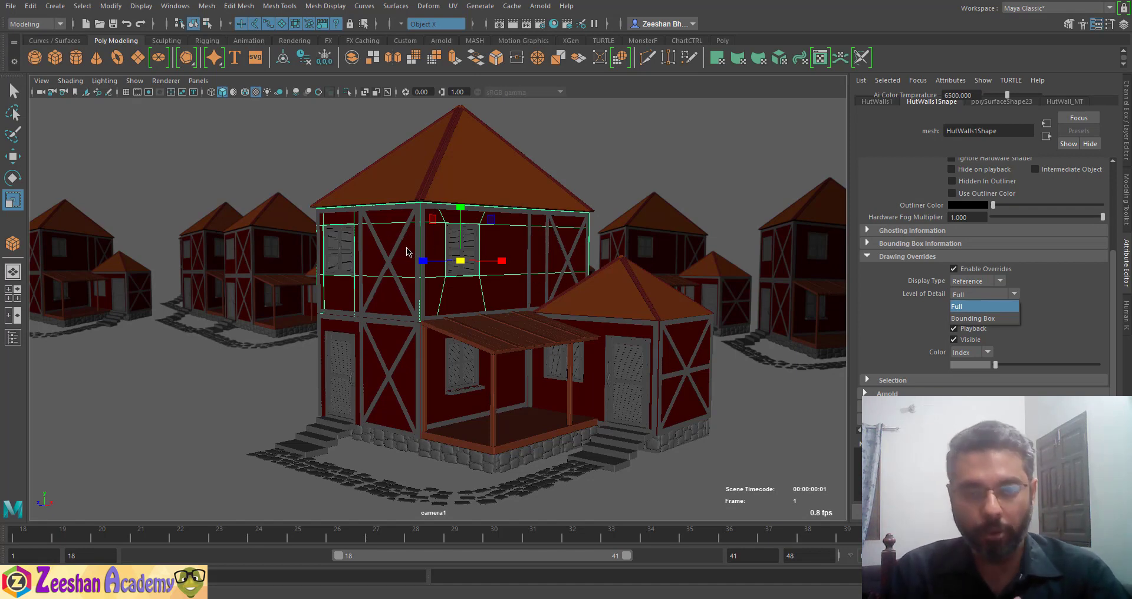
{"action": "left_click", "coordinate": [1006, 319]}
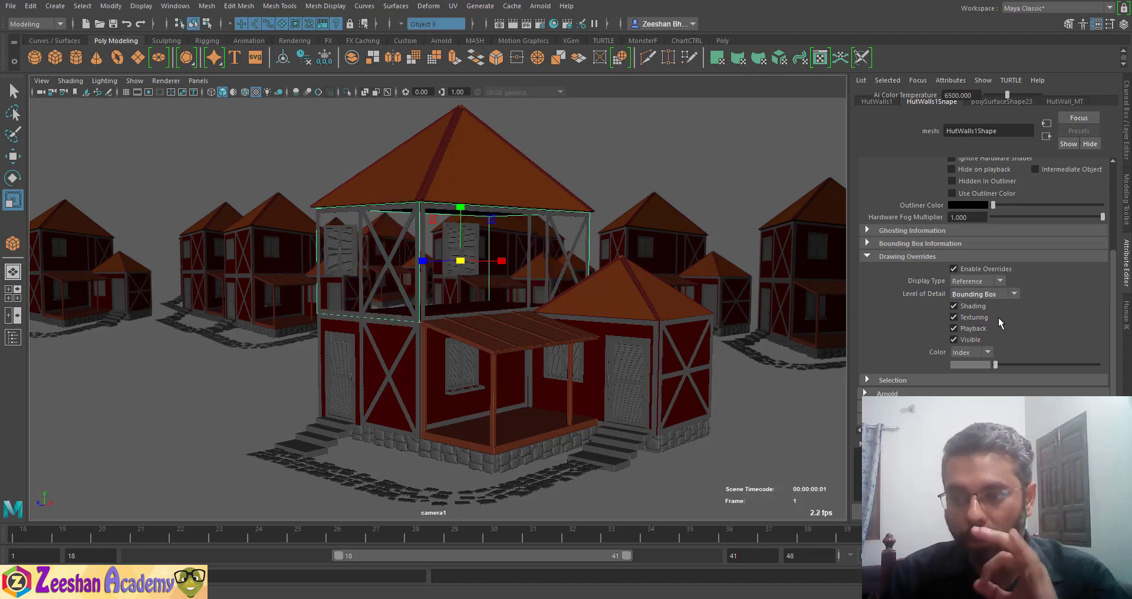
Enable drawing overrides on the main hut's upper roof and set its level of detail to Bounding Box.
{"action": "left_click", "coordinate": [481, 178]}
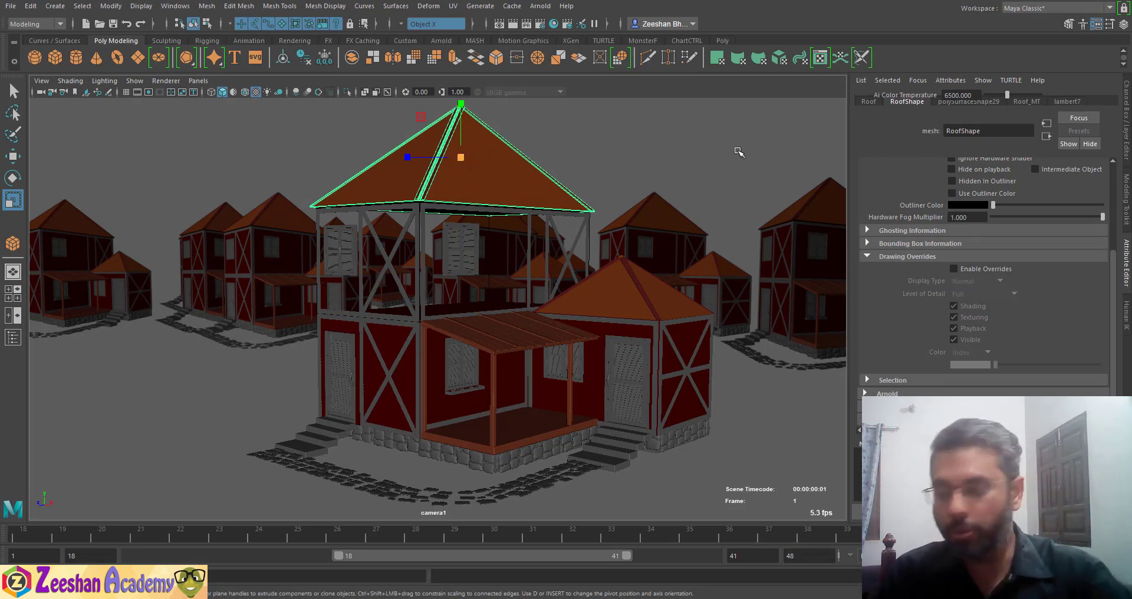
{"action": "left_click", "coordinate": [988, 271]}
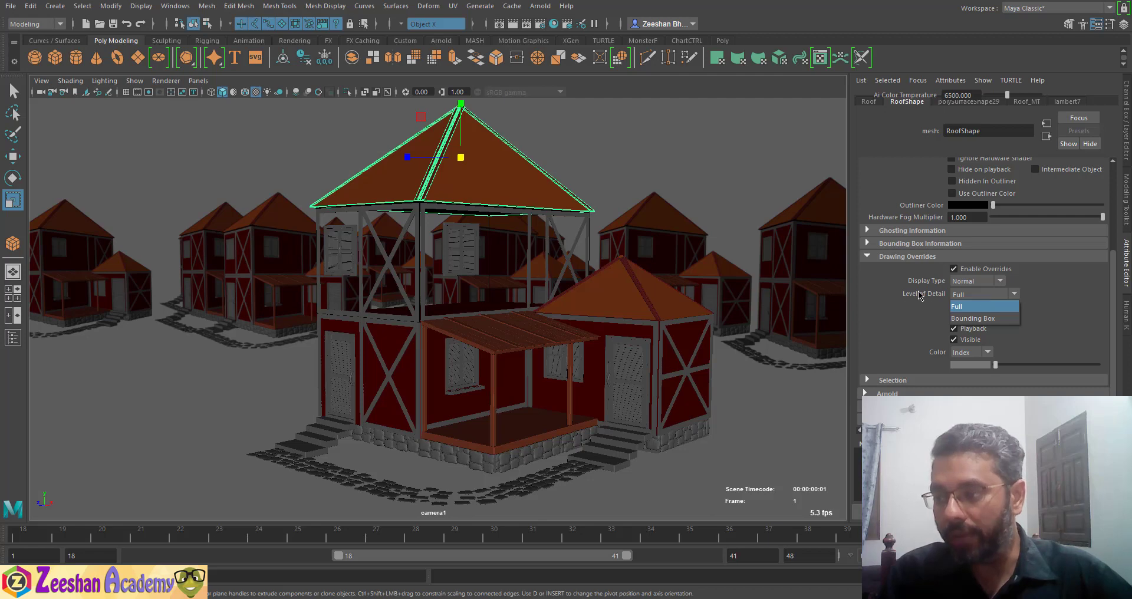
{"action": "left_click", "coordinate": [978, 318]}
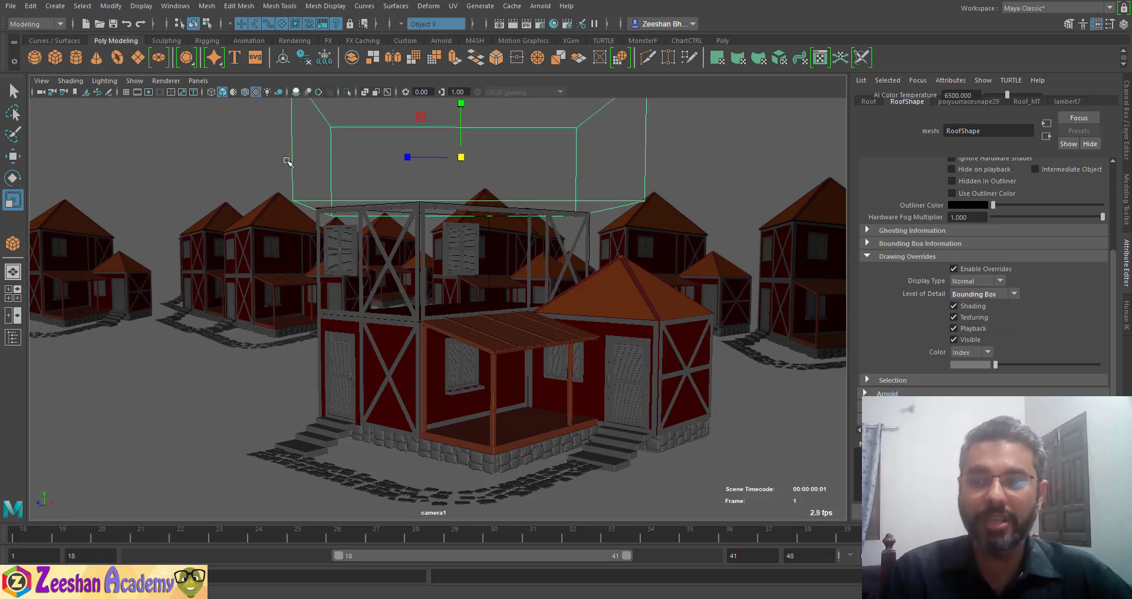
{"action": "scroll", "coordinate": [470, 247], "scroll_direction": "down", "scroll_amount": 2}
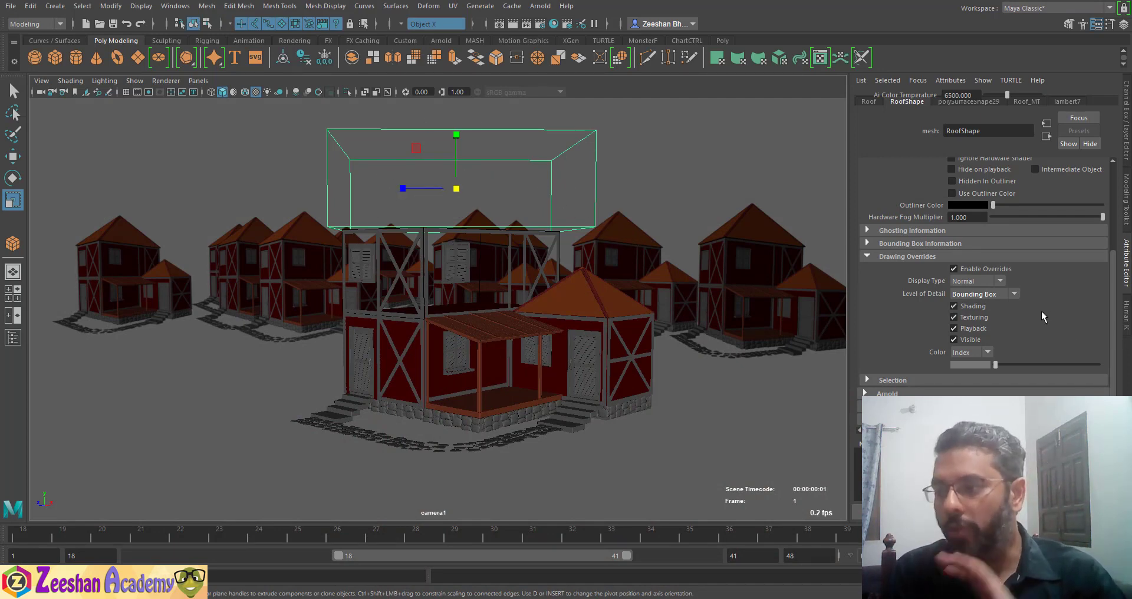
Return the upper roof's level of detail to Full and turn off its Shading override.
{"action": "left_click", "coordinate": [1003, 296]}
{"action": "left_click", "coordinate": [974, 307]}
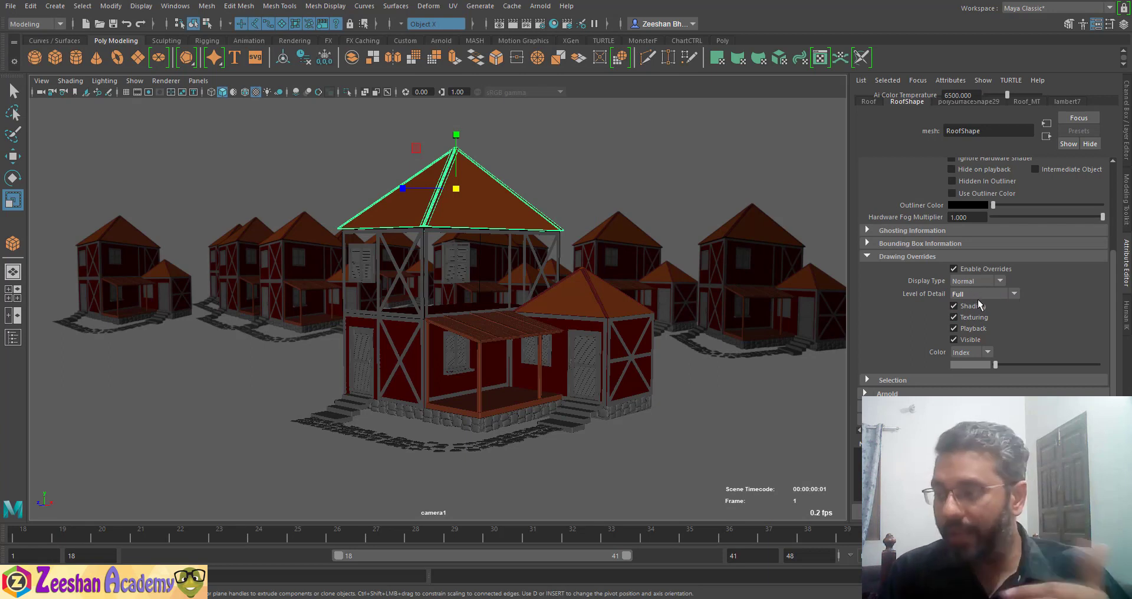
{"action": "left_click", "coordinate": [973, 307]}
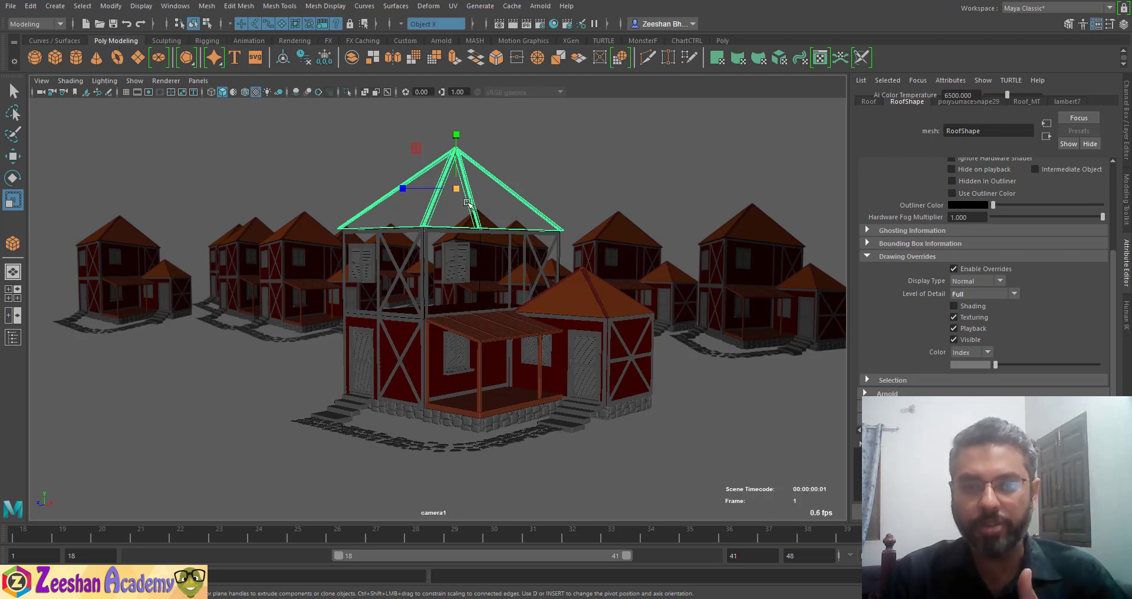
Set the upper roof's display type to Reference and its level of detail to Bounding Box.
{"action": "left_click", "coordinate": [961, 281]}
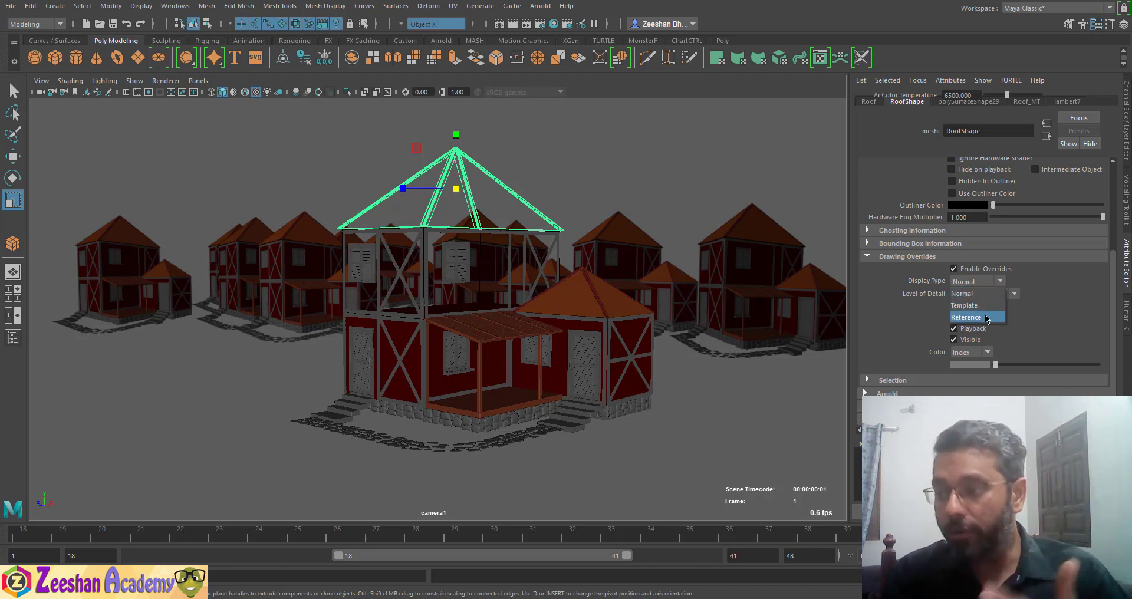
{"action": "left_click", "coordinate": [985, 317]}
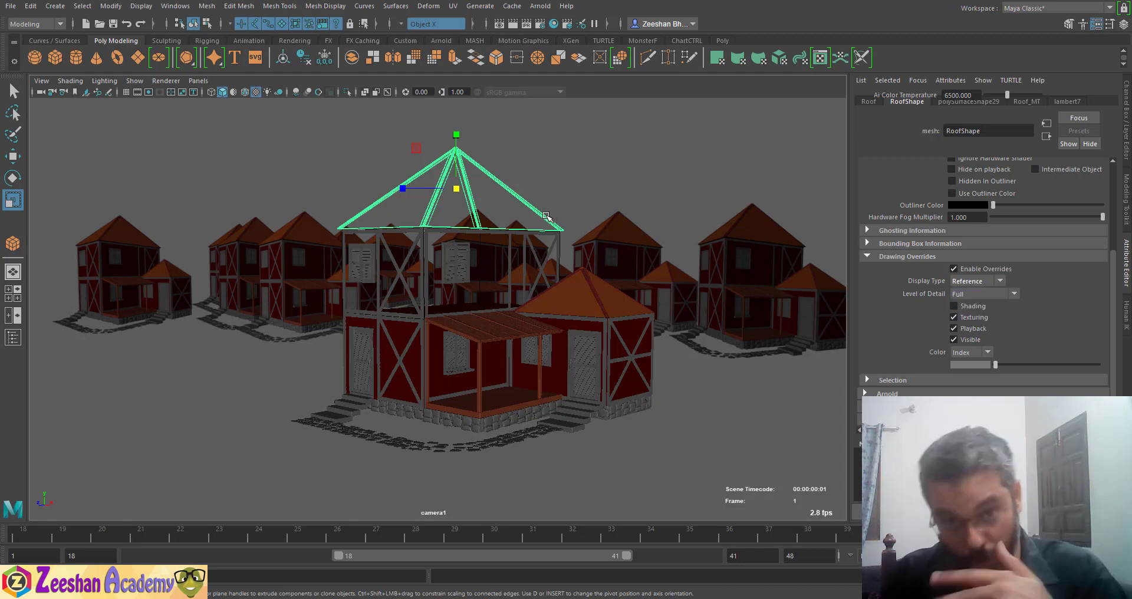
{"action": "left_click", "coordinate": [994, 295]}
{"action": "left_click", "coordinate": [979, 305]}
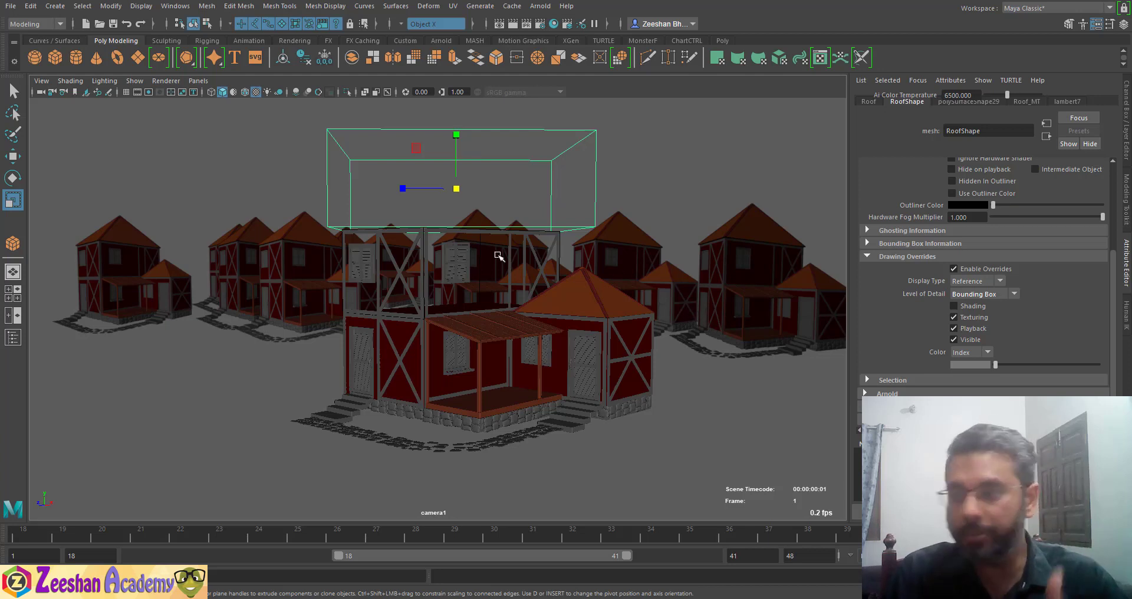
Restore the upper roof's level of detail to Full and its display type to Normal.
{"action": "left_click", "coordinate": [984, 297]}
{"action": "left_click", "coordinate": [977, 307]}
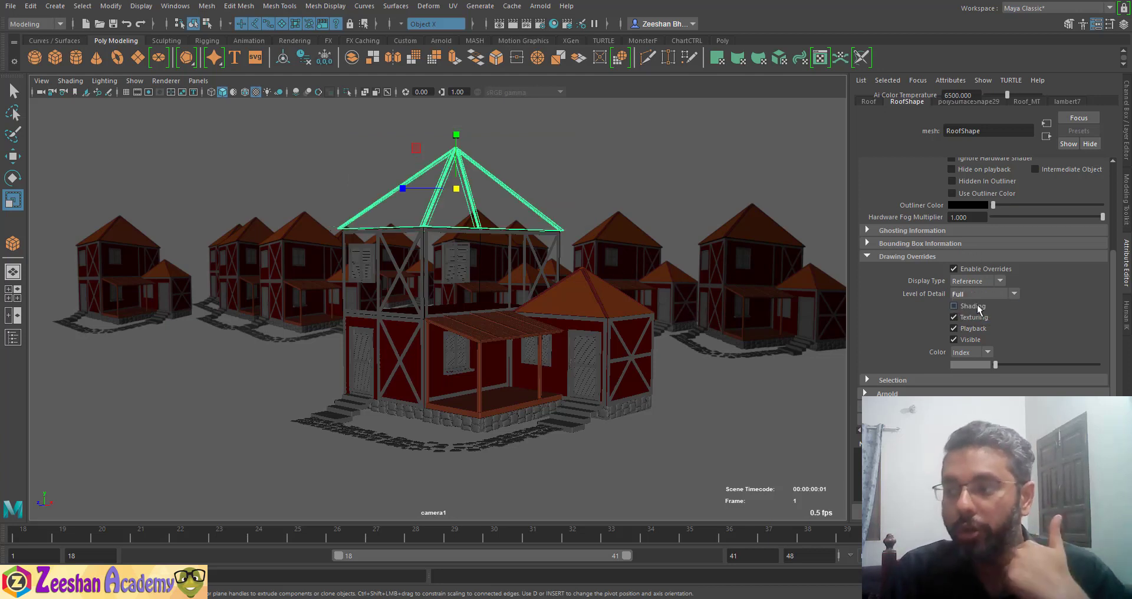
{"action": "left_click", "coordinate": [977, 283]}
{"action": "left_click", "coordinate": [976, 295]}
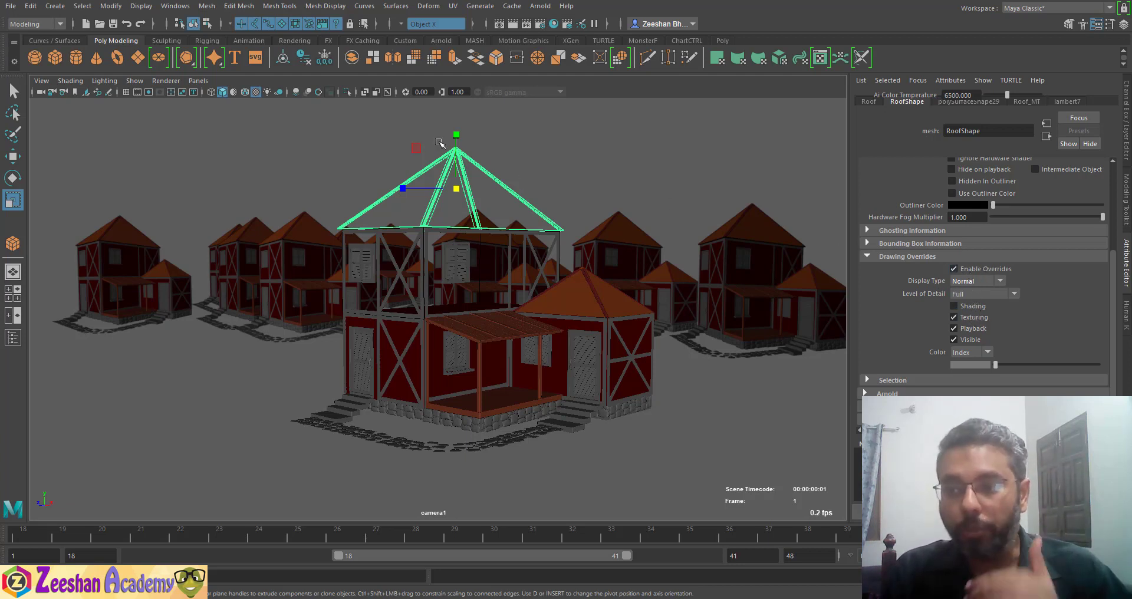
Enable drawing overrides on the main hut's lower walls and turn off their Shading override.
{"action": "left_click", "coordinate": [435, 277]}
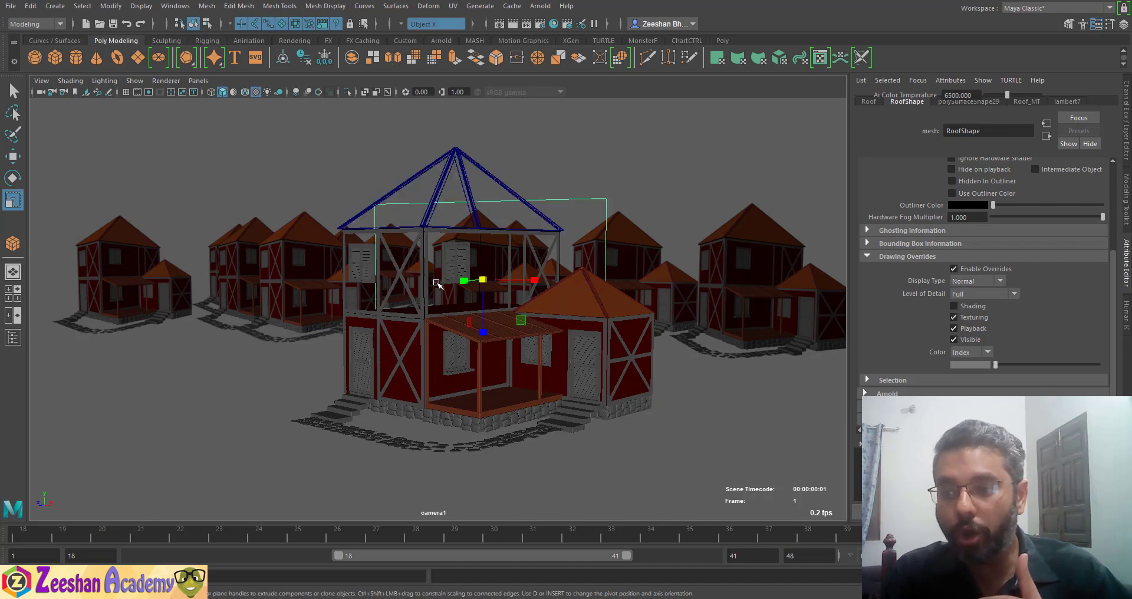
{"action": "right_click_drag", "start_coordinate": [423, 284], "coordinate": [452, 337], "text": "alt"}
{"action": "left_click", "coordinate": [396, 352]}
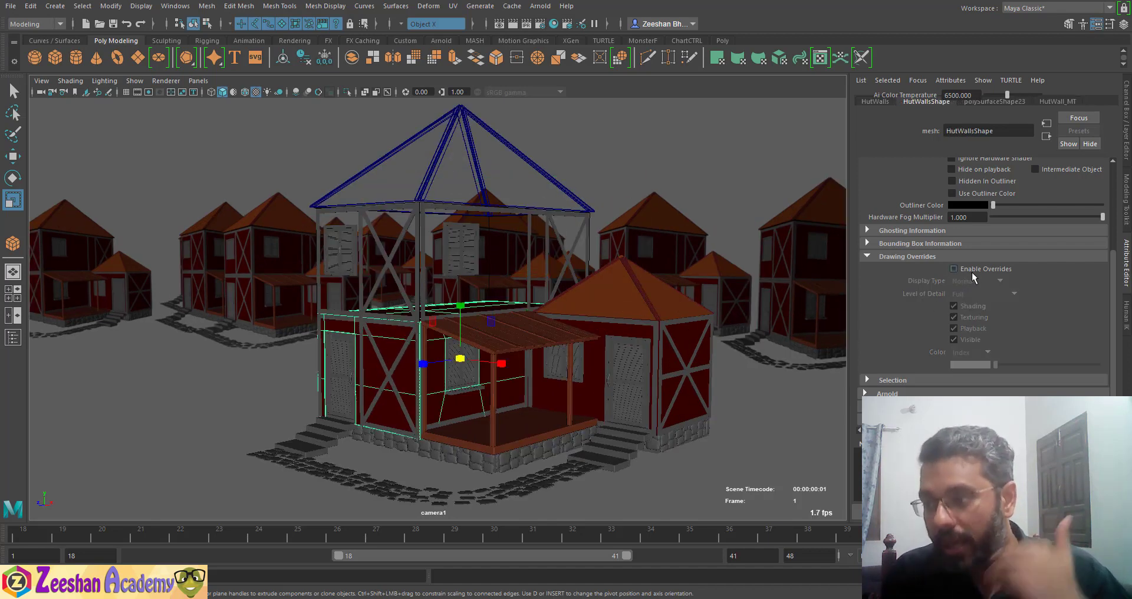
{"action": "left_click", "coordinate": [962, 271]}
{"action": "left_click", "coordinate": [968, 308]}
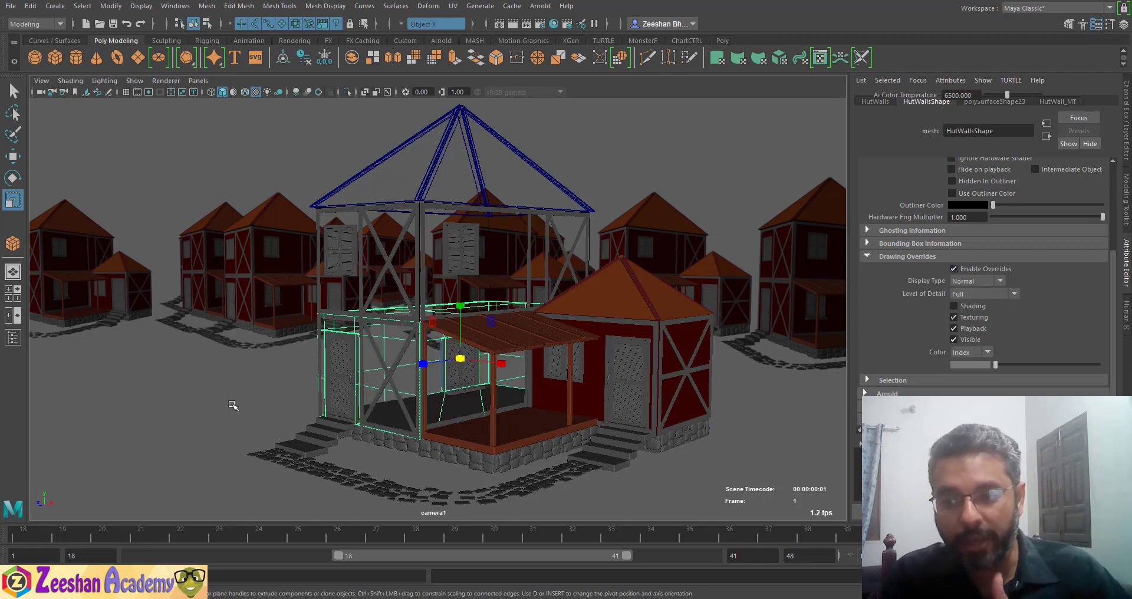
{"action": "left_click", "coordinate": [232, 406]}
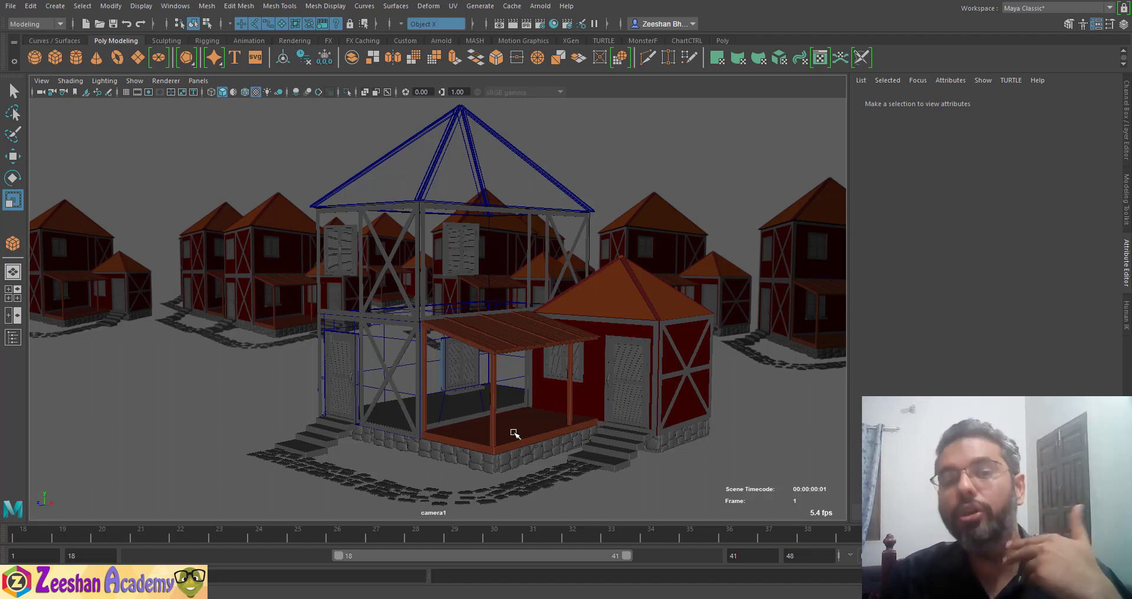
Enable drawing overrides on one stone of the curved path in front of the hut and turn off its Shading.
{"action": "left_click", "coordinate": [475, 458]}
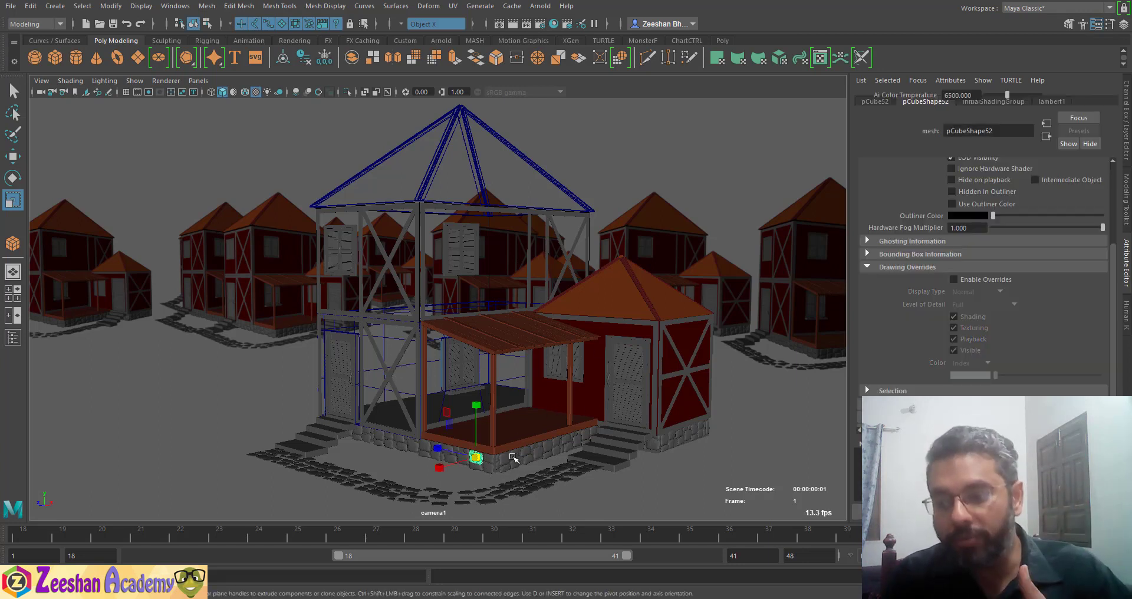
{"action": "left_click", "coordinate": [533, 457]}
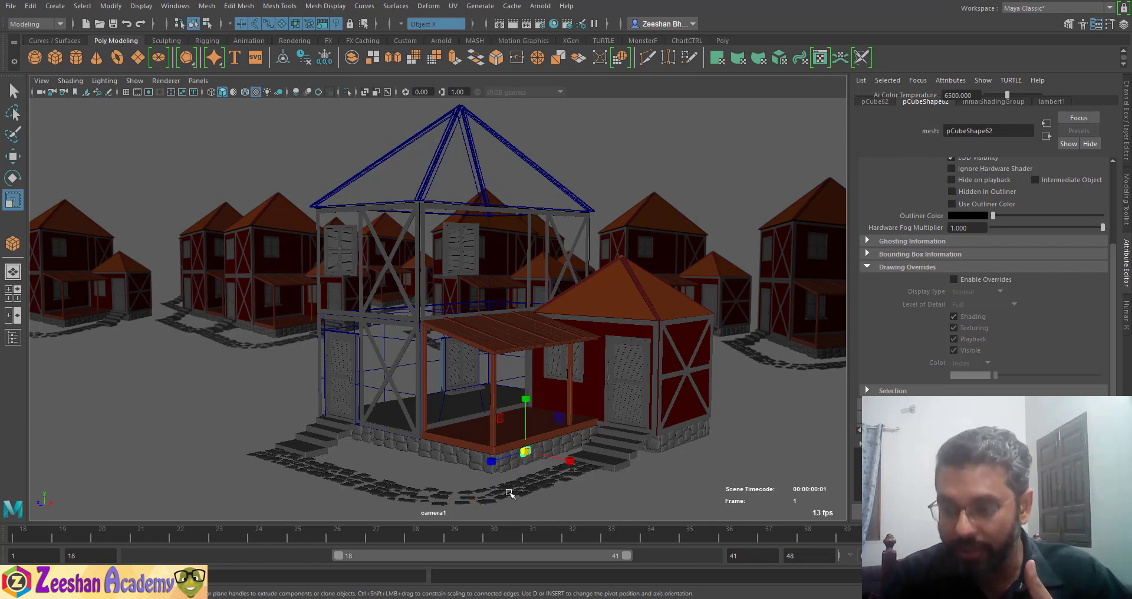
{"action": "left_click", "coordinate": [584, 476]}
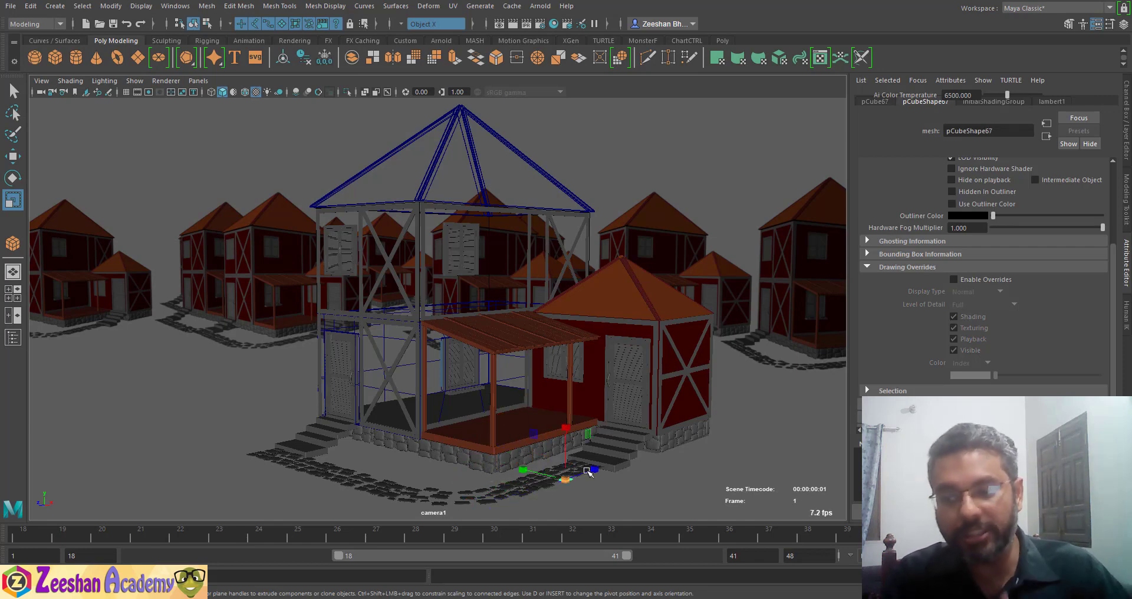
{"action": "left_click", "coordinate": [587, 472]}
{"action": "left_click", "coordinate": [394, 484]}
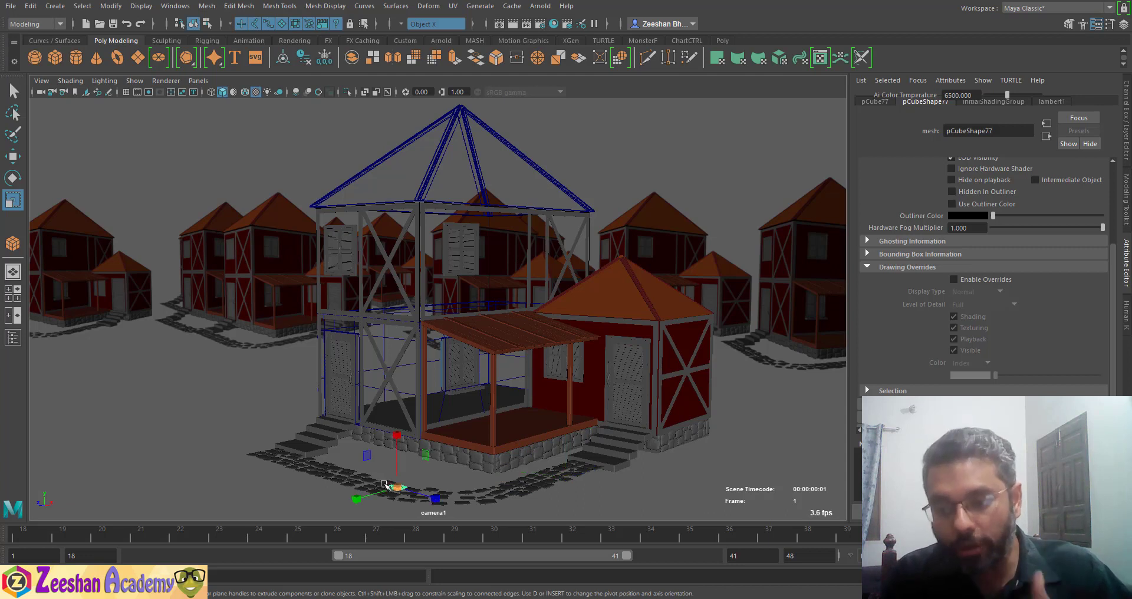
{"action": "left_click", "coordinate": [961, 281]}
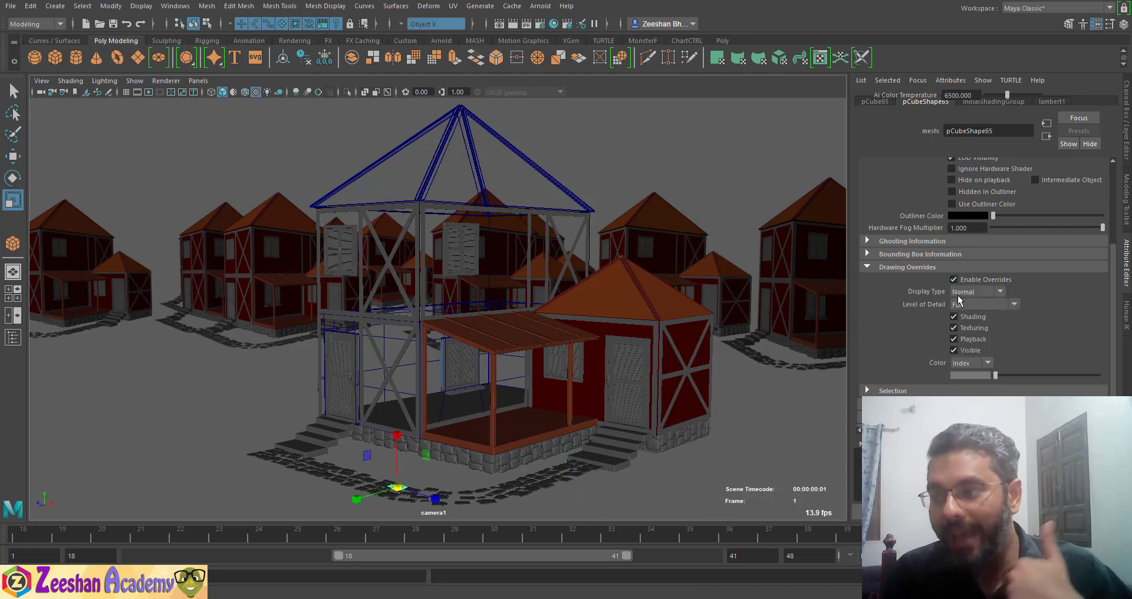
{"action": "left_click", "coordinate": [972, 318]}
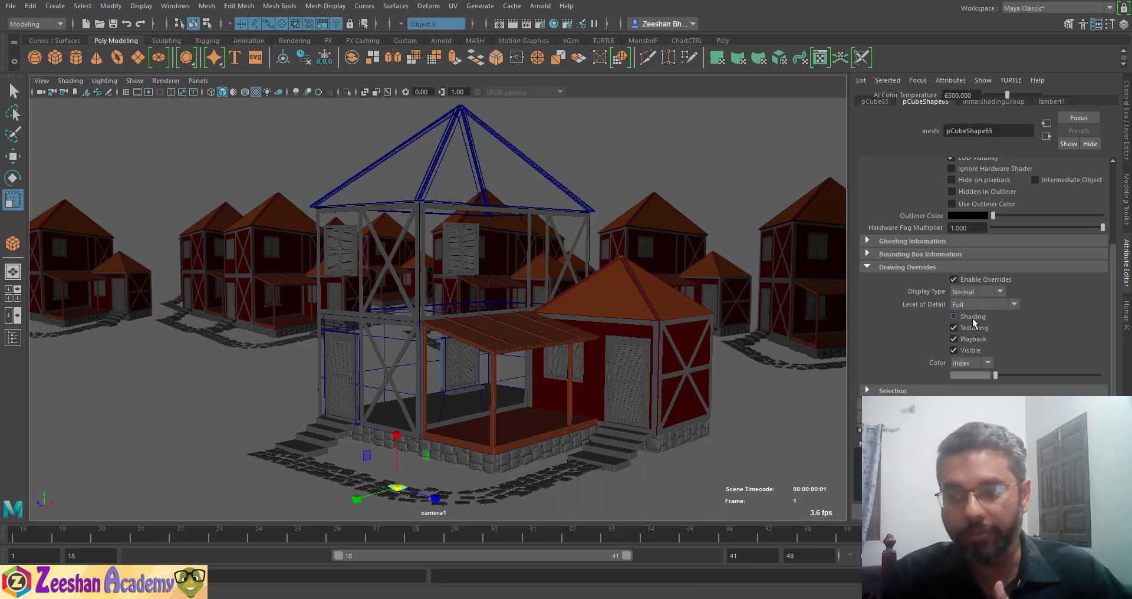
{"action": "left_click", "coordinate": [435, 497]}
{"action": "left_click", "coordinate": [433, 481]}
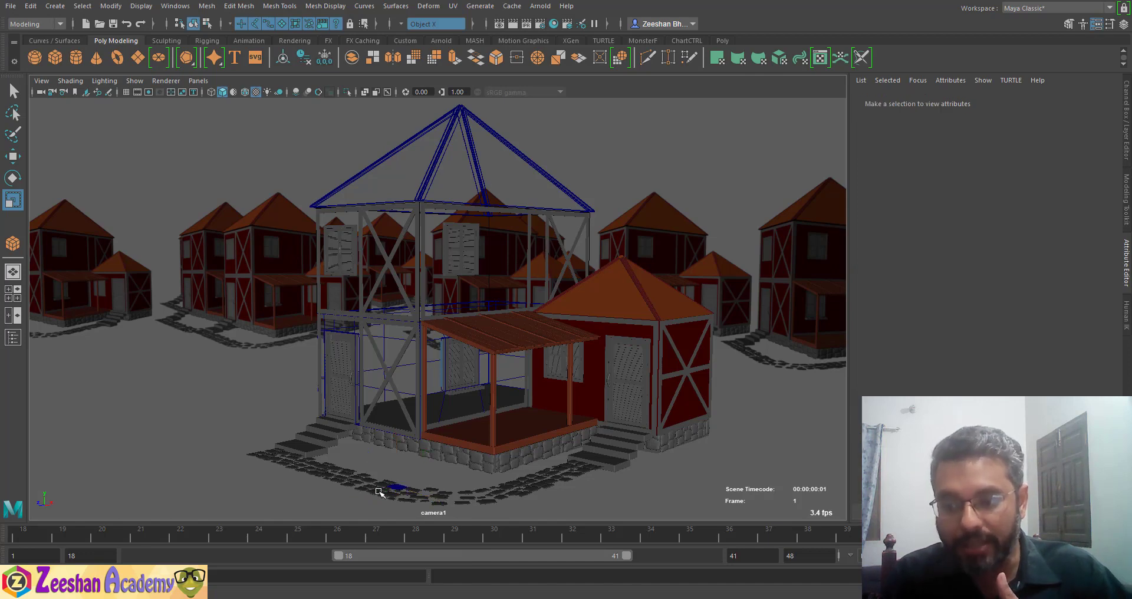
{"action": "scroll", "coordinate": [390, 491], "scroll_direction": "up", "scroll_amount": 3}
{"action": "scroll", "coordinate": [391, 491], "scroll_direction": "down", "scroll_amount": 3}
{"action": "left_click", "coordinate": [395, 489]}
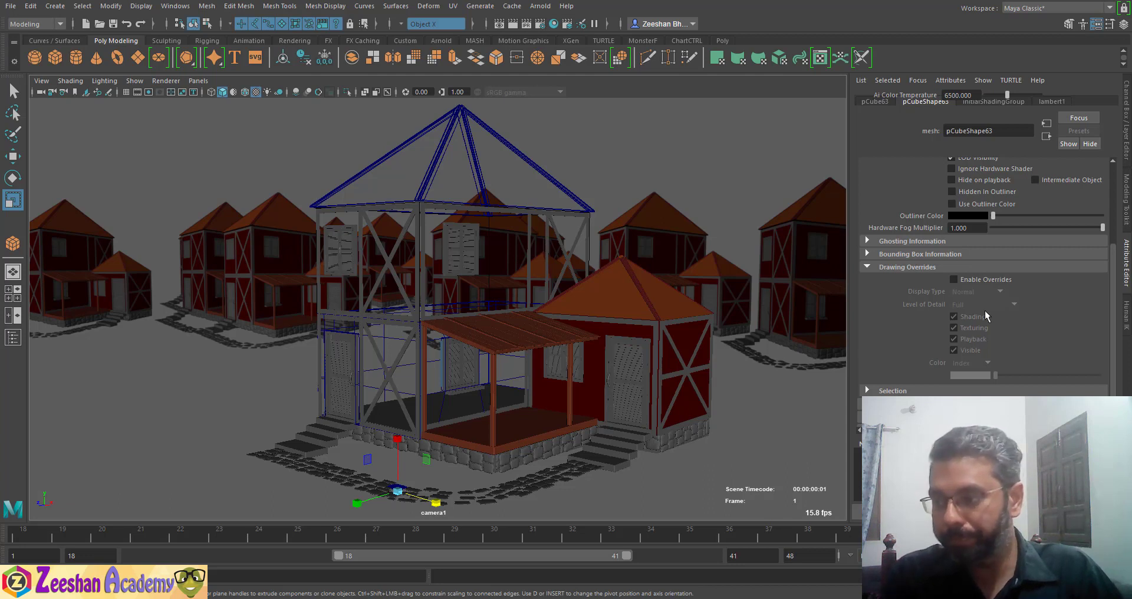
Turn off the Shading, Texturing and Playback overrides on the small side roof and move the timeline to frame 22.
{"action": "left_click", "coordinate": [624, 310]}
{"action": "left_click", "coordinate": [642, 293]}
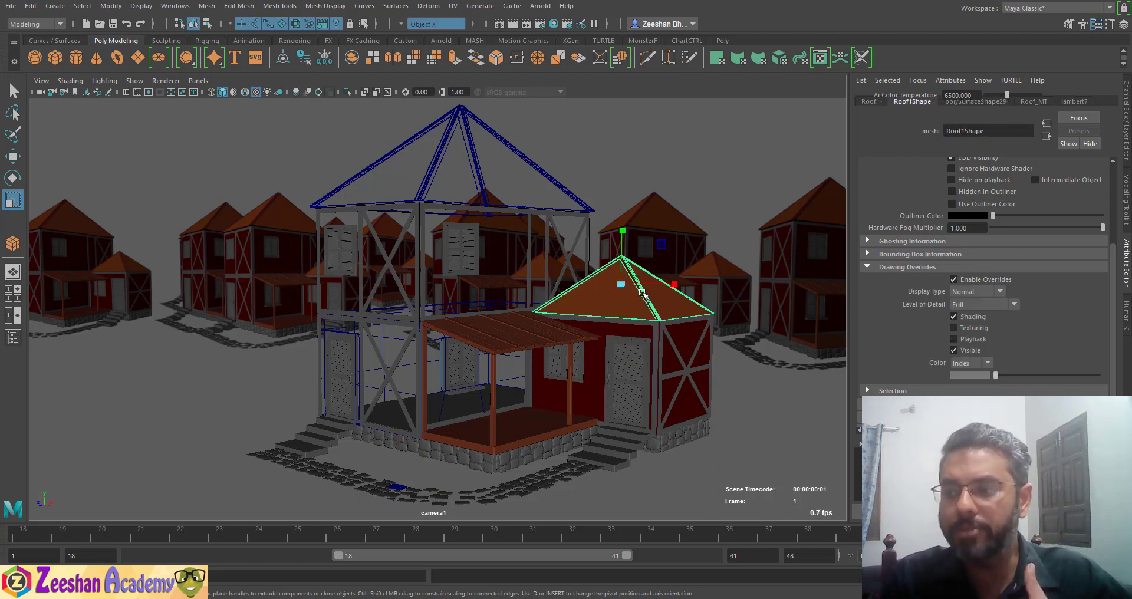
{"action": "left_click", "coordinate": [971, 317]}
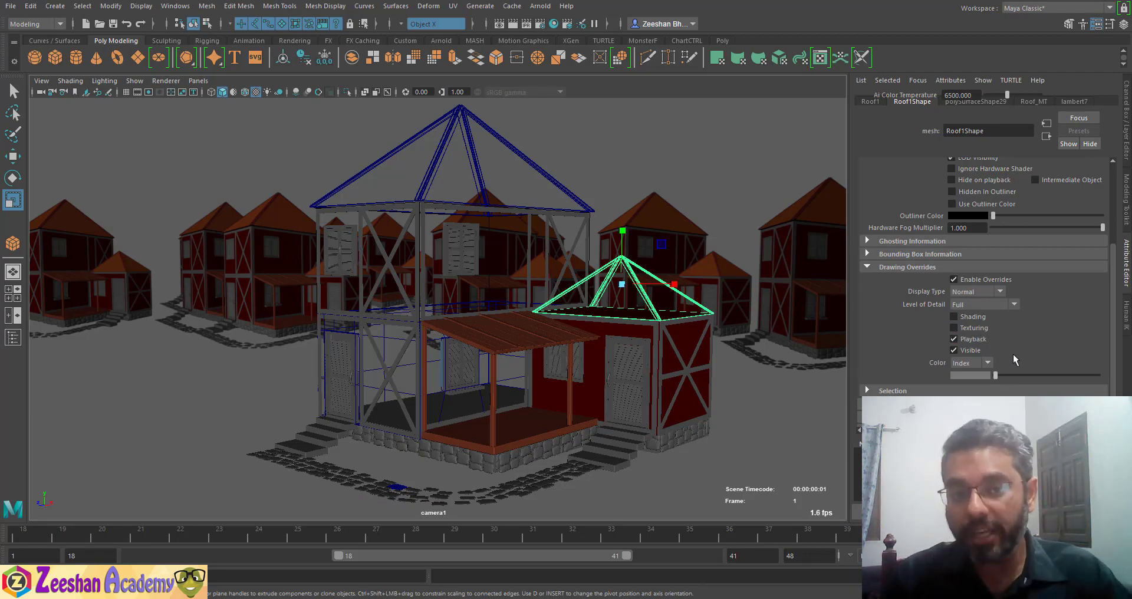
{"action": "left_click", "coordinate": [967, 327]}
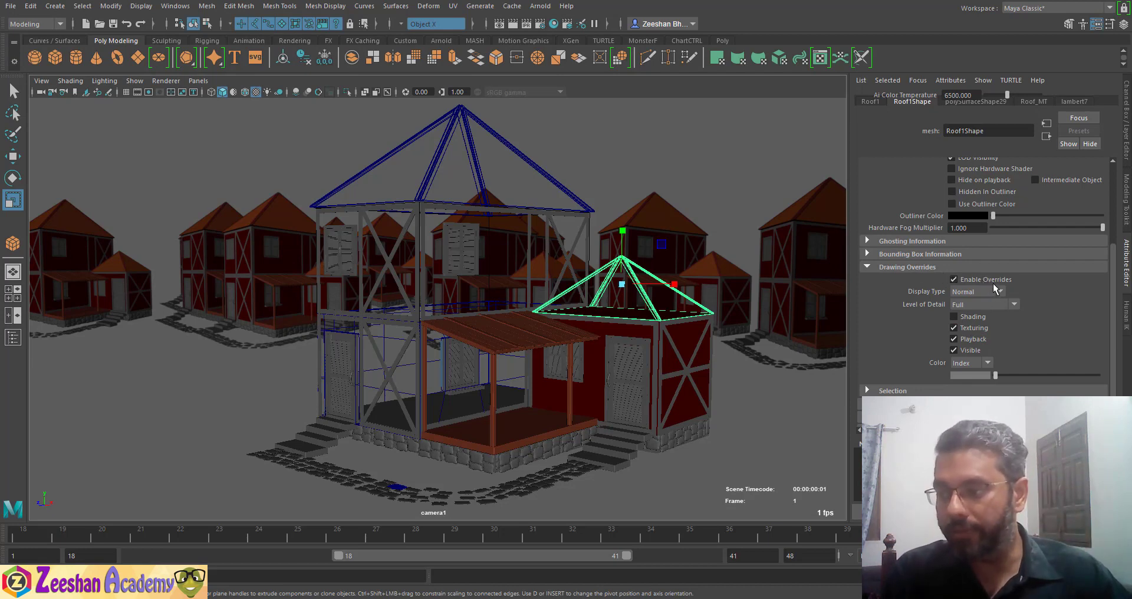
{"action": "left_click", "coordinate": [970, 328]}
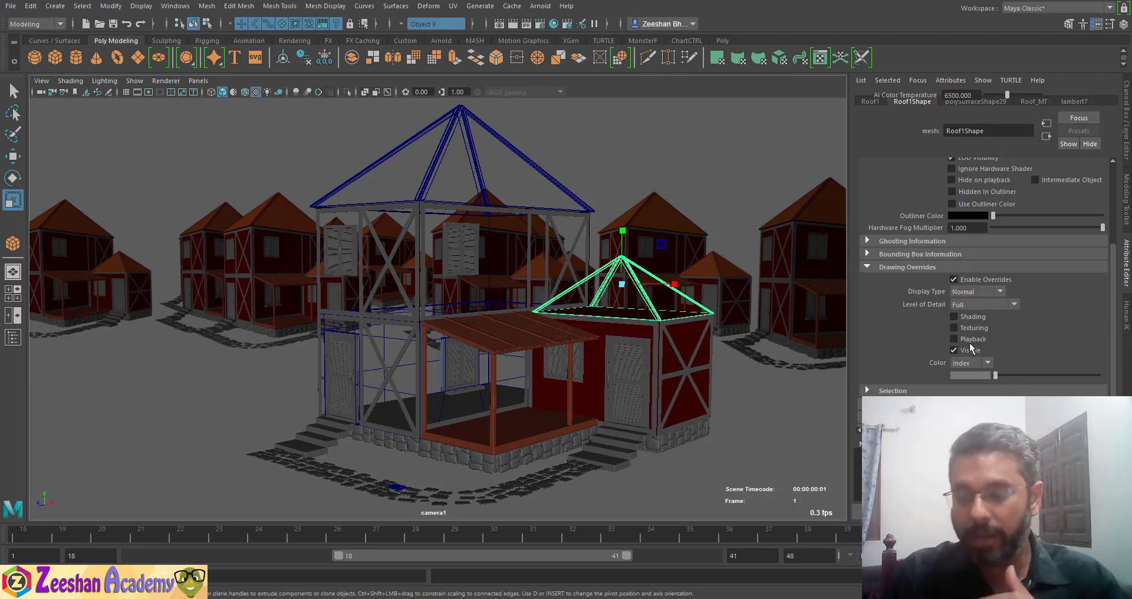
{"action": "mouse_move", "coordinate": [58, 539]}
{"action": "left_mouse_down"}
{"action": "mouse_move", "coordinate": [437, 540]}
{"action": "mouse_move", "coordinate": [34, 534]}
{"action": "mouse_move", "coordinate": [412, 563]}
{"action": "mouse_move", "coordinate": [52, 515]}
{"action": "mouse_move", "coordinate": [183, 534]}
{"action": "left_mouse_up"}
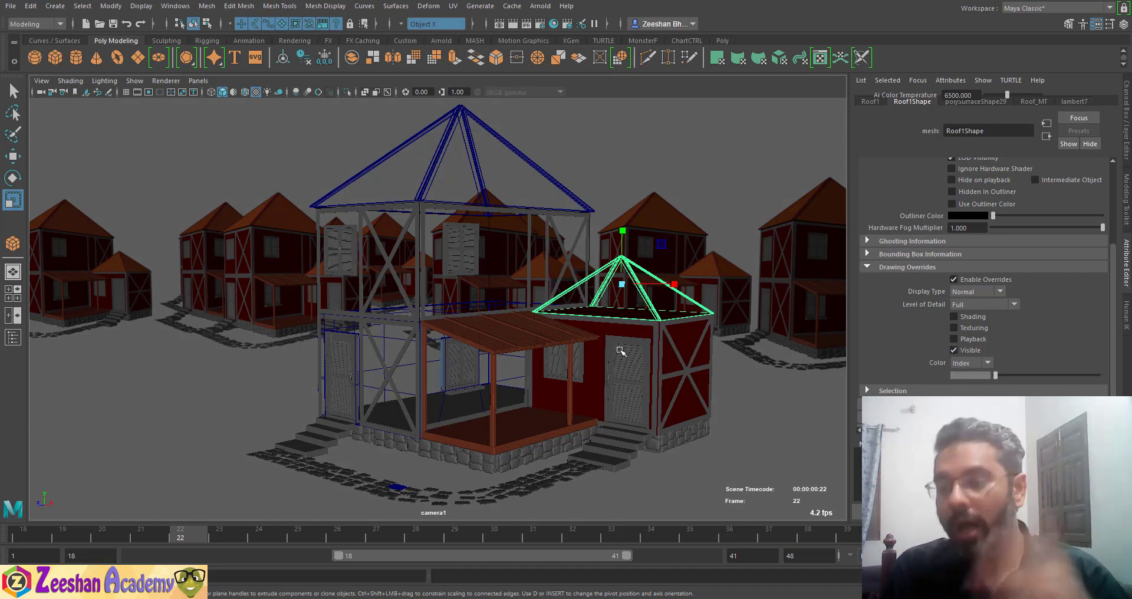
Switch the upper roof's override color mode to RGB and set its wireframe color to green.
{"action": "left_click", "coordinate": [454, 166]}
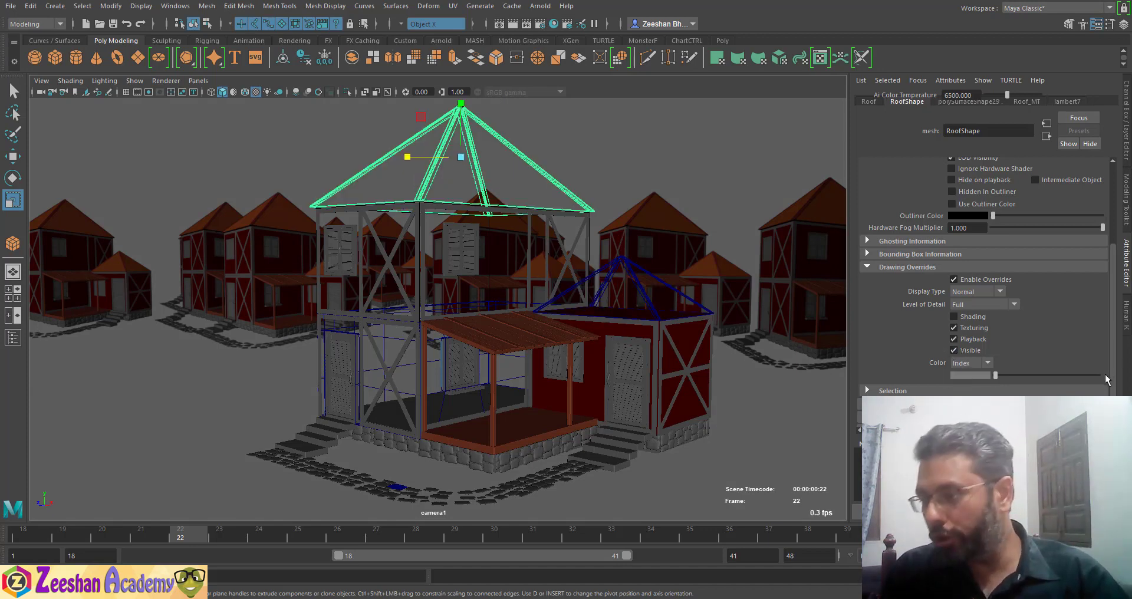
{"action": "left_click", "coordinate": [988, 362]}
{"action": "left_click", "coordinate": [966, 387]}
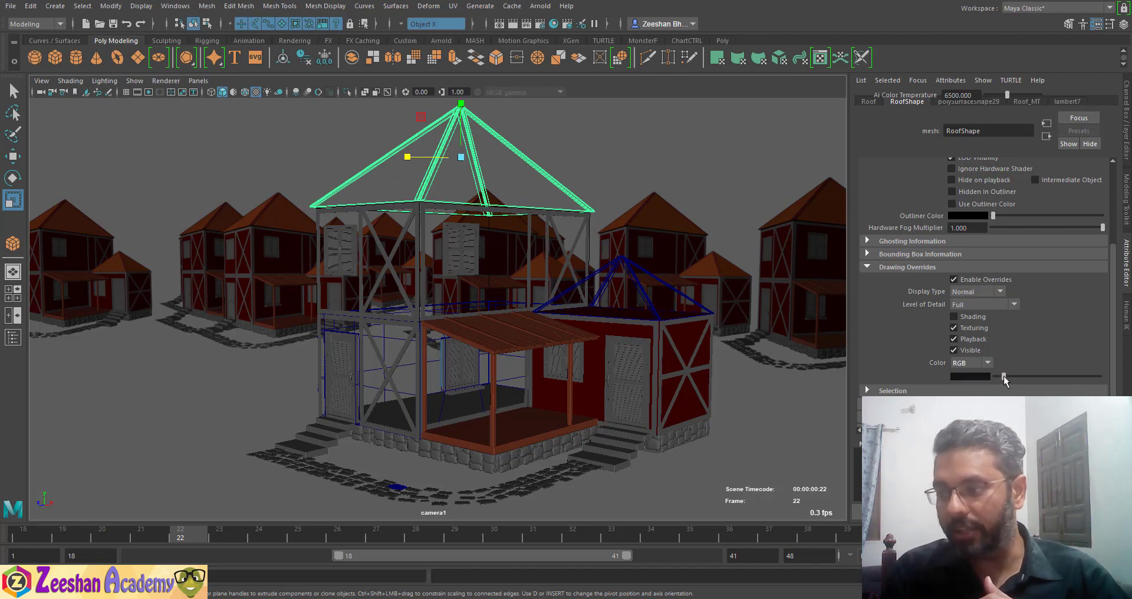
{"action": "left_click_drag", "start_coordinate": [1004, 376], "coordinate": [1034, 376]}
{"action": "left_click", "coordinate": [971, 376]}
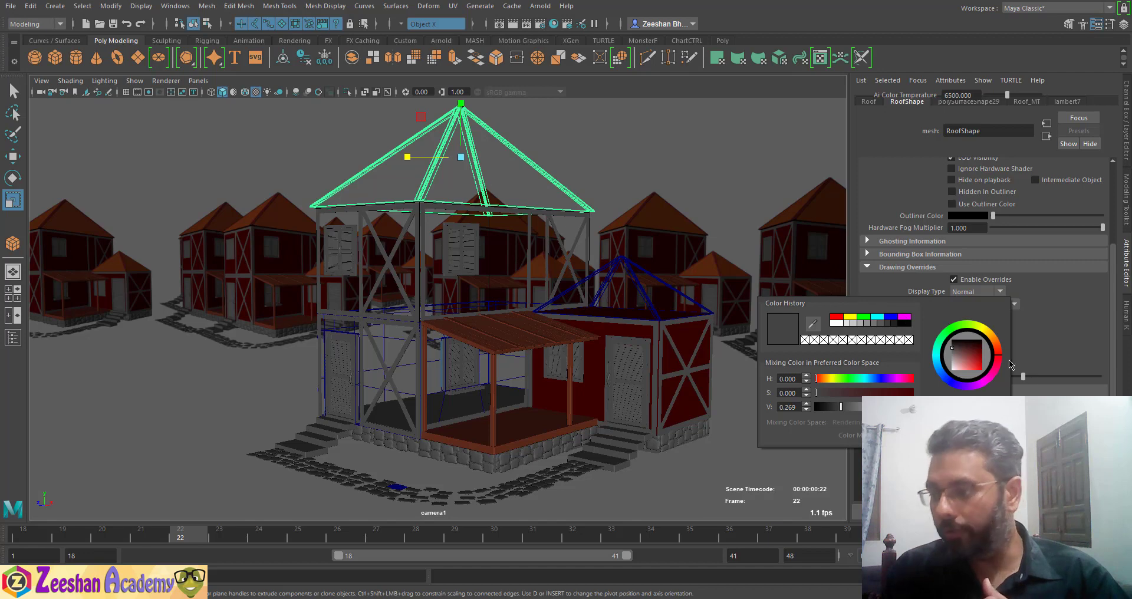
{"action": "left_click", "coordinate": [886, 319]}
{"action": "left_click", "coordinate": [865, 318]}
{"action": "left_click", "coordinate": [755, 206]}
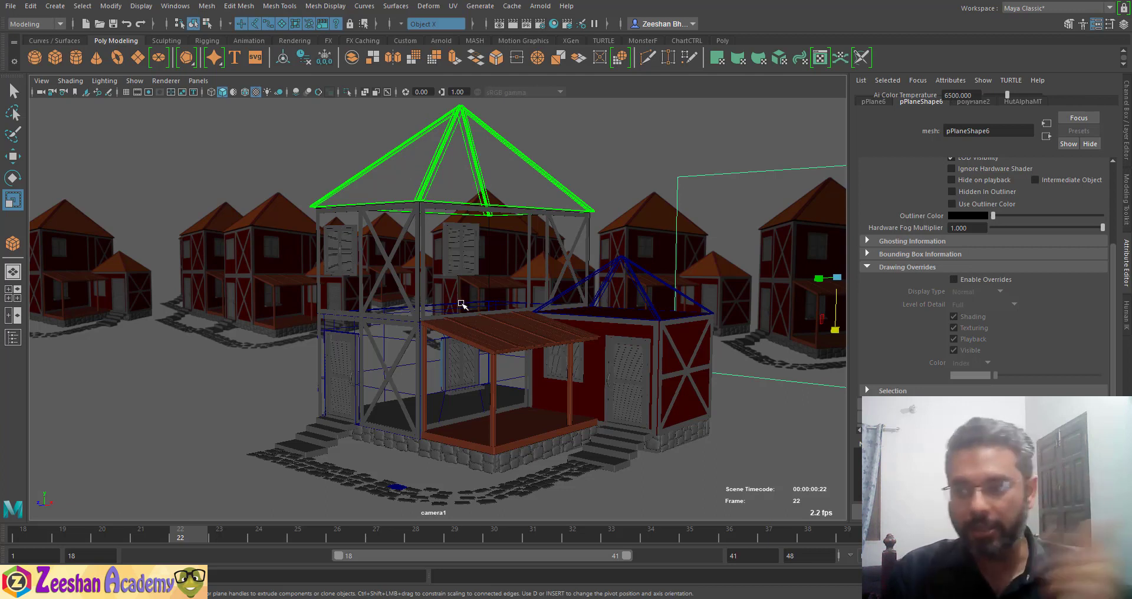
Switch the small side roof's override color mode to RGB and set its wireframe color to blue.
{"action": "left_click", "coordinate": [538, 339]}
{"action": "left_click", "coordinate": [640, 284]}
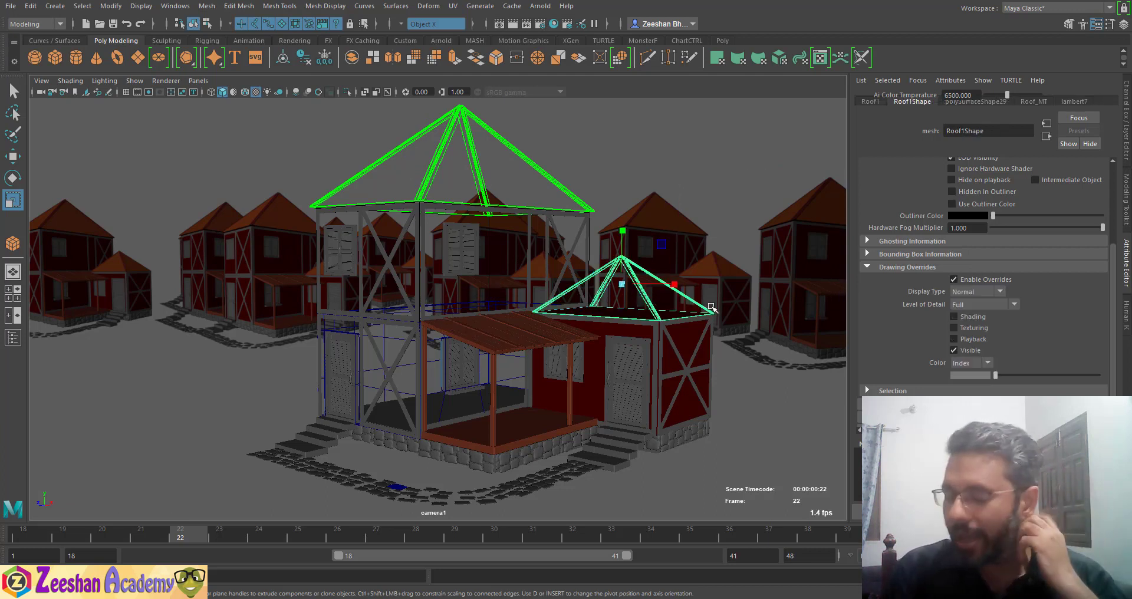
{"action": "left_click", "coordinate": [978, 363]}
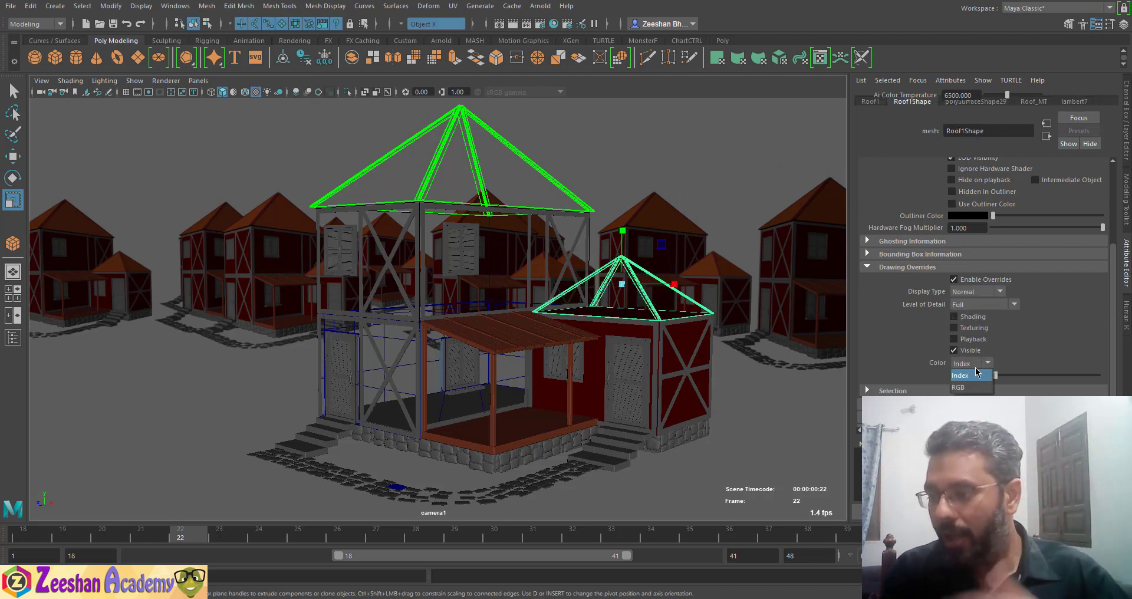
{"action": "left_click", "coordinate": [978, 386]}
{"action": "left_click", "coordinate": [987, 375]}
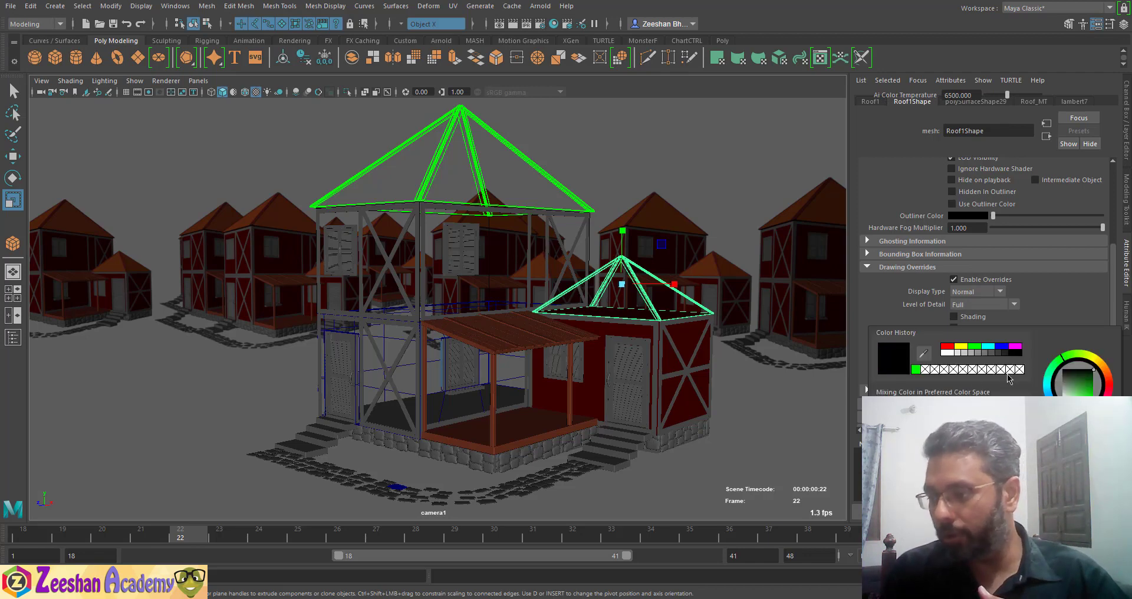
{"action": "left_click", "coordinate": [1002, 350]}
{"action": "left_click", "coordinate": [655, 274]}
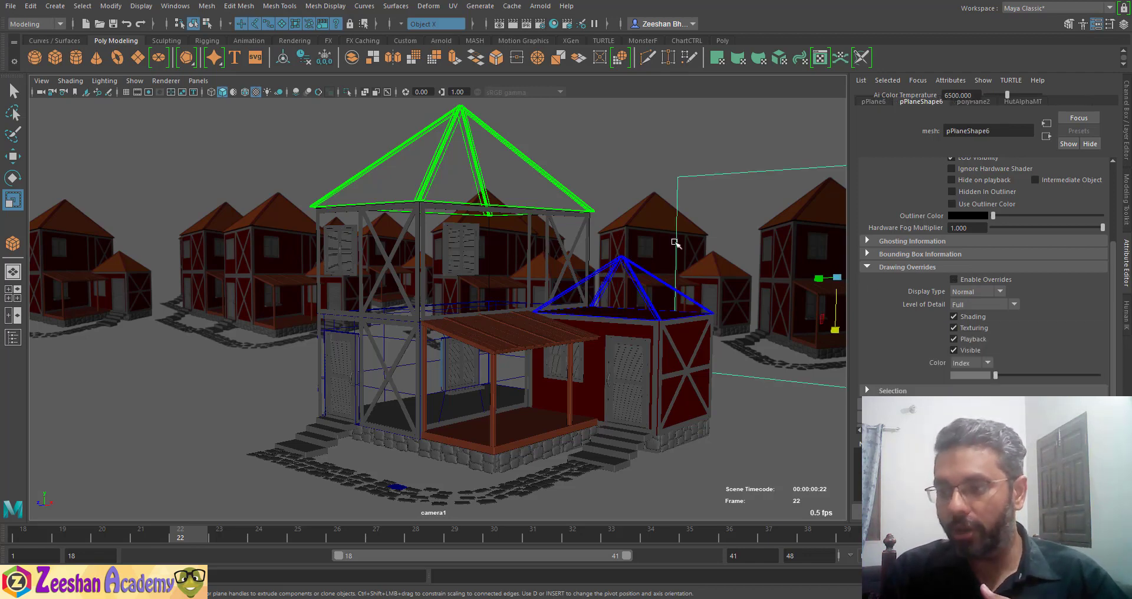
Turn the small side roof's Shading, Texturing and Playback overrides on and back off to compare its display.
{"action": "left_click", "coordinate": [643, 282]}
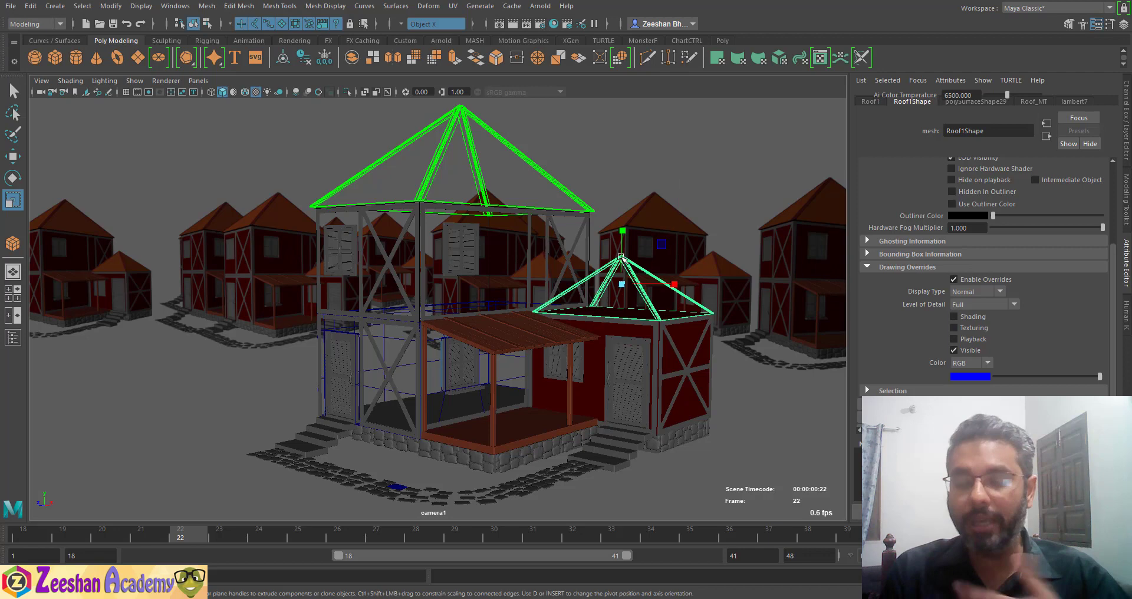
{"action": "left_click", "coordinate": [974, 305]}
{"action": "left_click", "coordinate": [977, 317]}
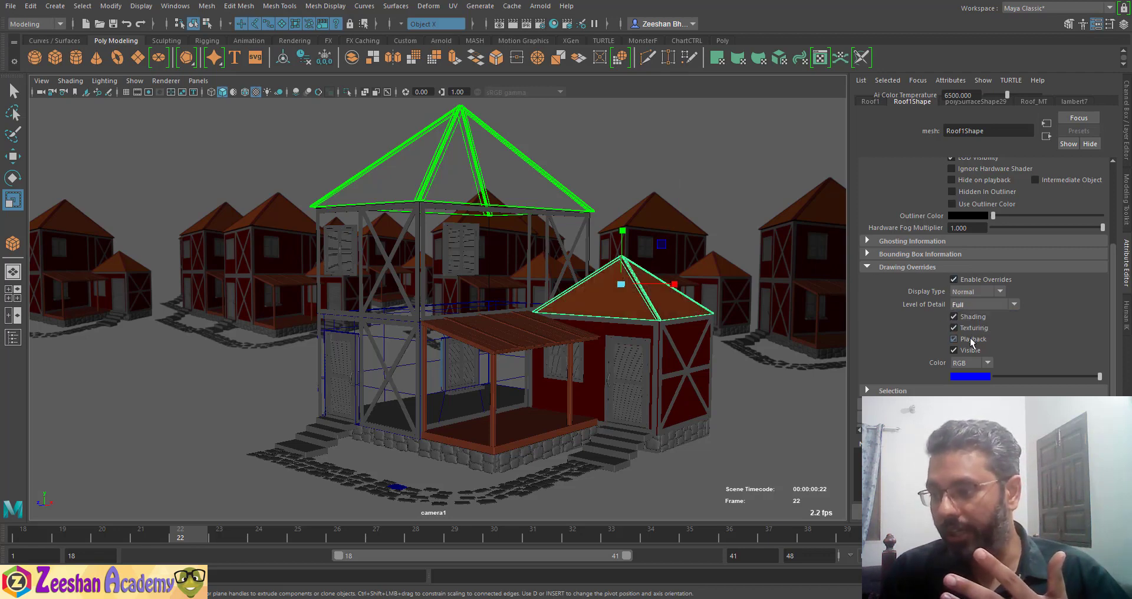
{"action": "left_click", "coordinate": [954, 350]}
{"action": "left_click", "coordinate": [973, 351]}
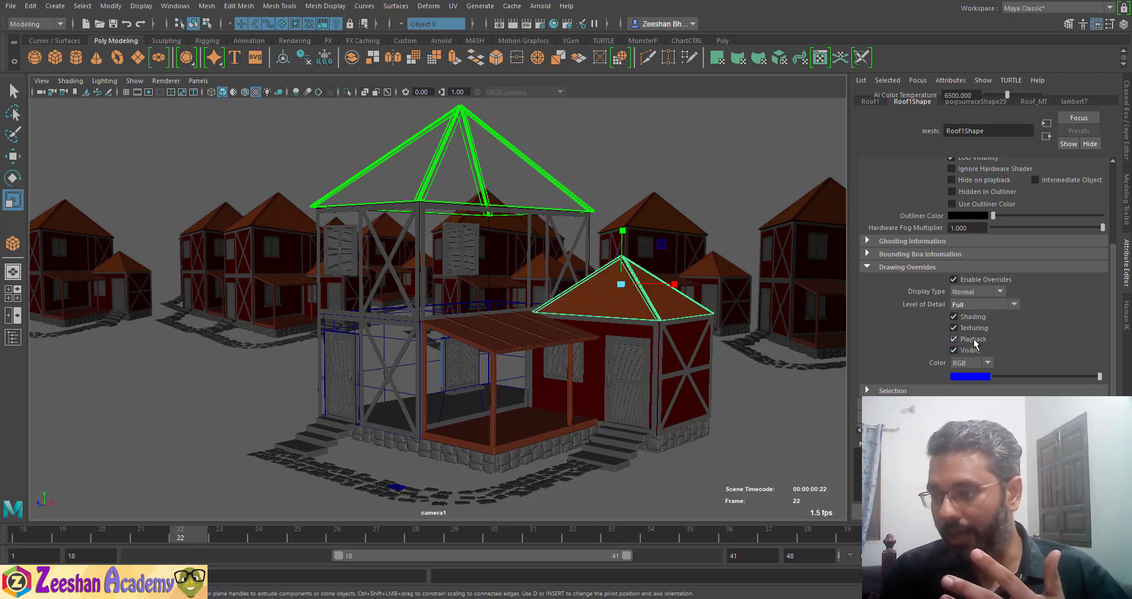
{"action": "left_click", "coordinate": [974, 339]}
{"action": "left_click", "coordinate": [954, 316]}
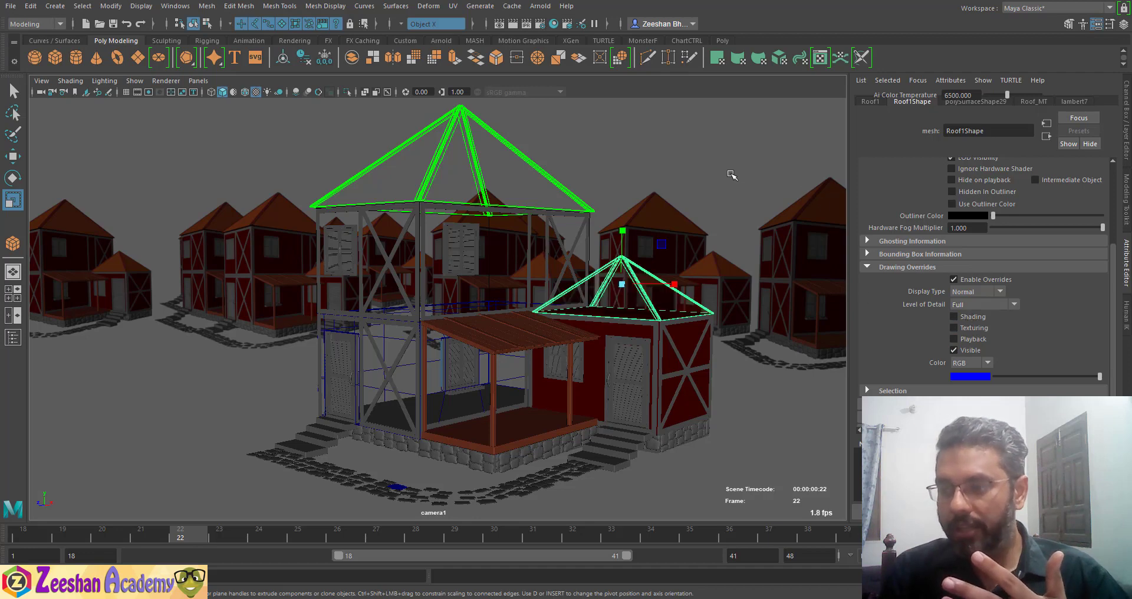
{"action": "left_click", "coordinate": [623, 291]}
{"action": "left_click", "coordinate": [640, 288]}
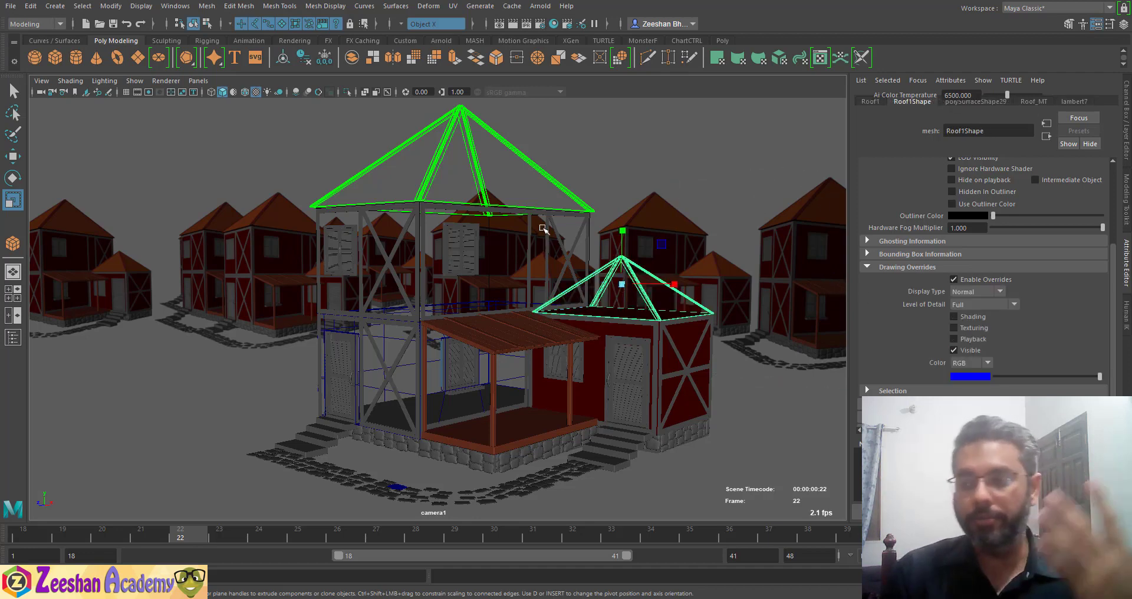